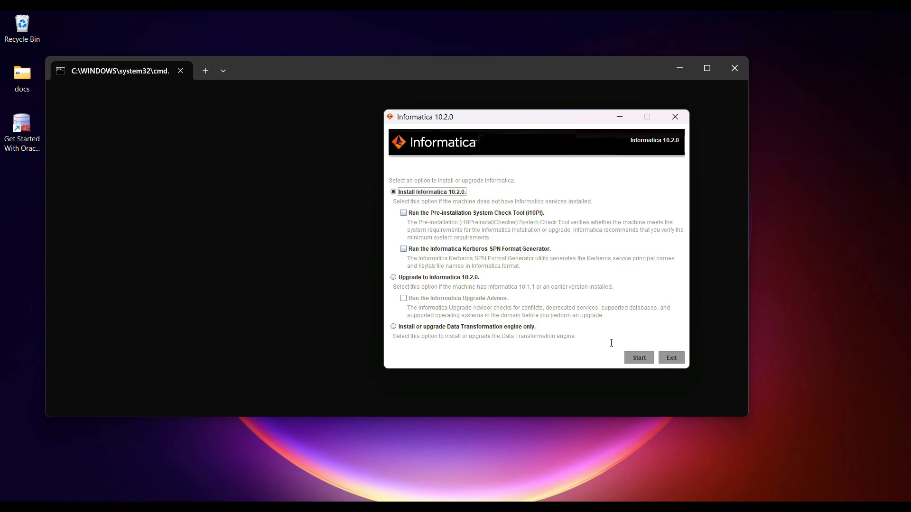
Step: Start the Informatica 10.2.0 install, accept the terms and acknowledge the already-installed warning
click(640, 358)
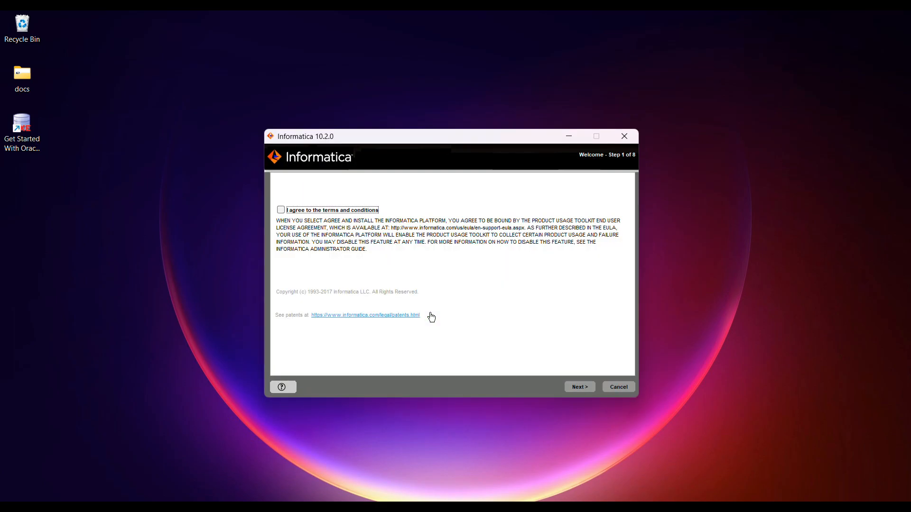
click(313, 211)
click(573, 386)
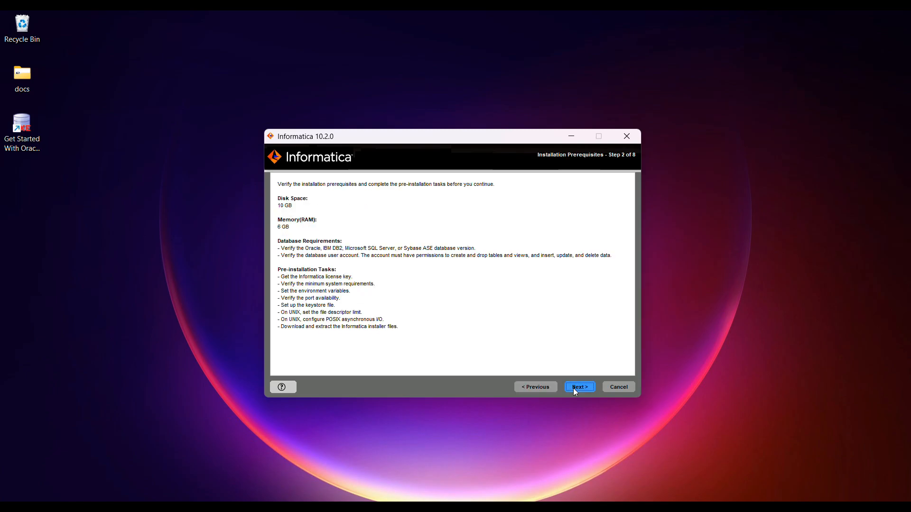
click(574, 388)
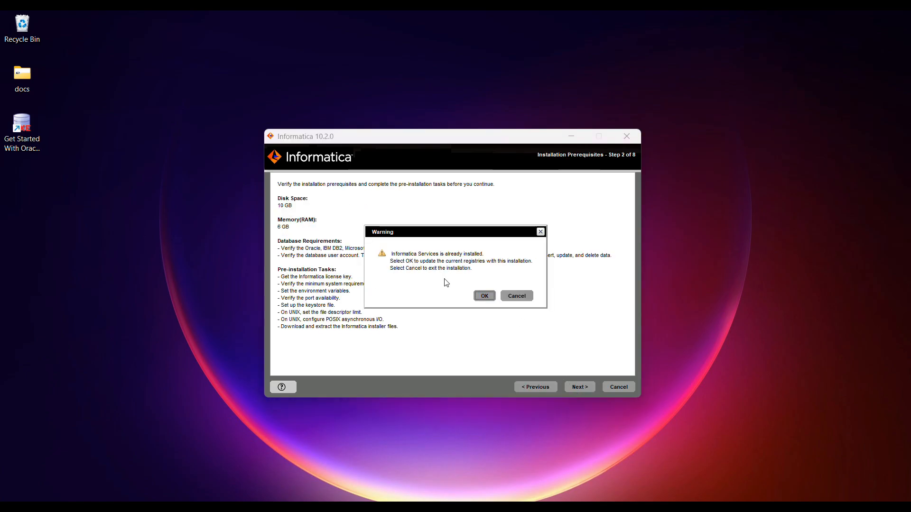
click(484, 296)
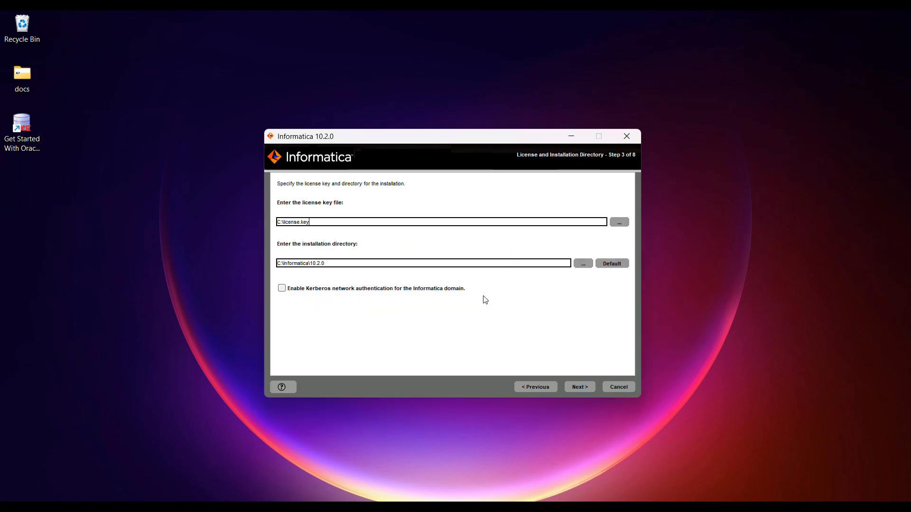
Step: Set the license key file to the .key file in Desktop\Informatica_Client
click(619, 223)
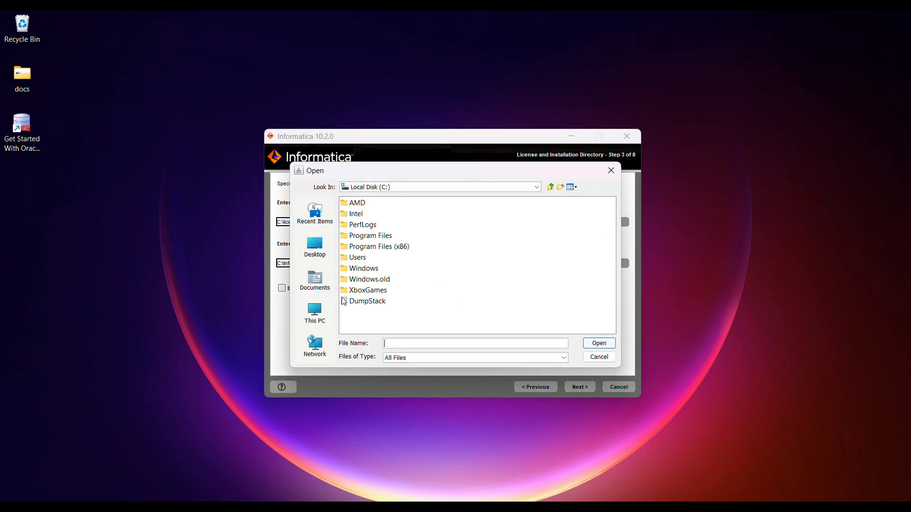
click(315, 313)
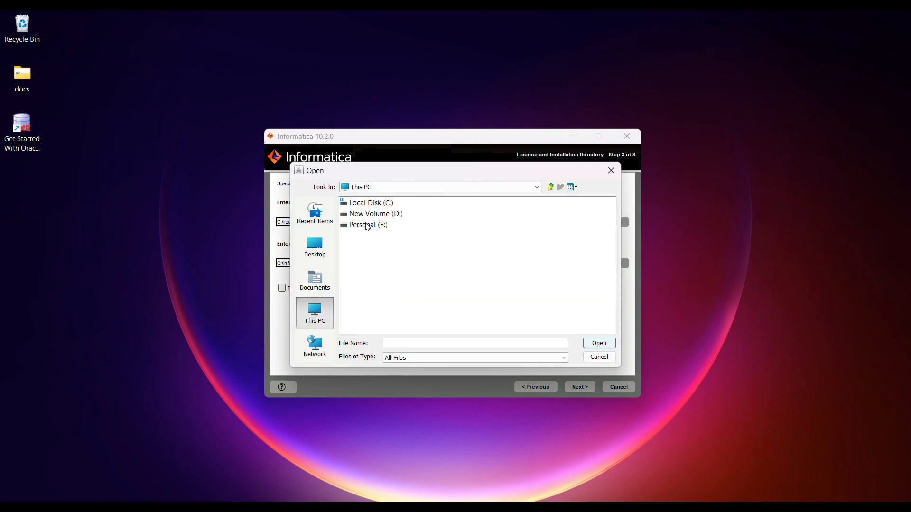
click(310, 250)
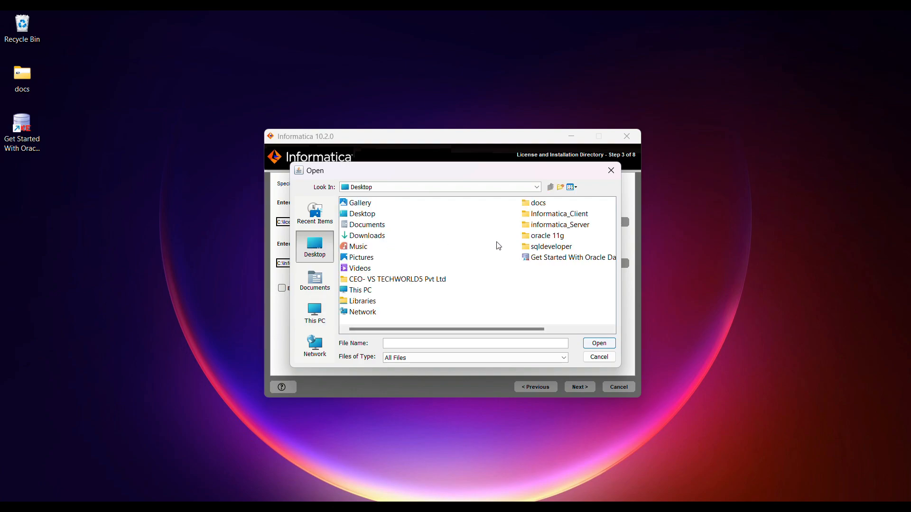
double_click(553, 216)
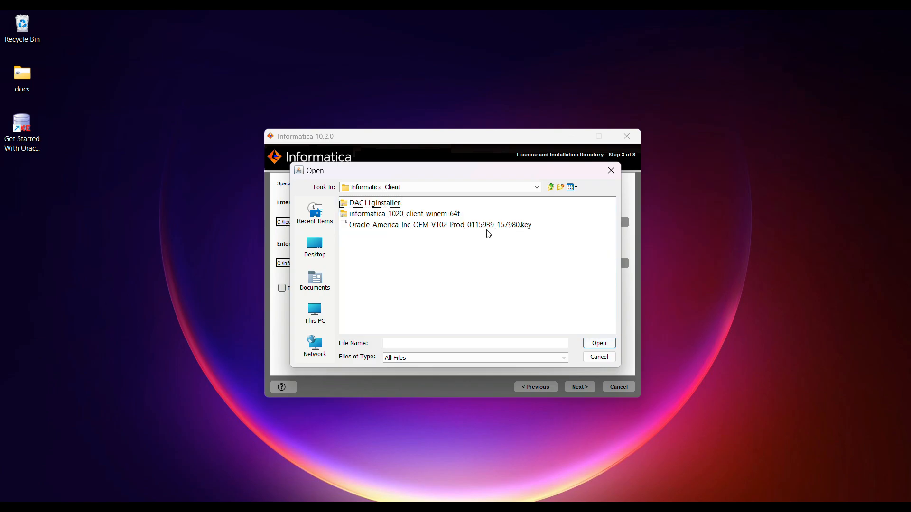
click(486, 226)
click(601, 346)
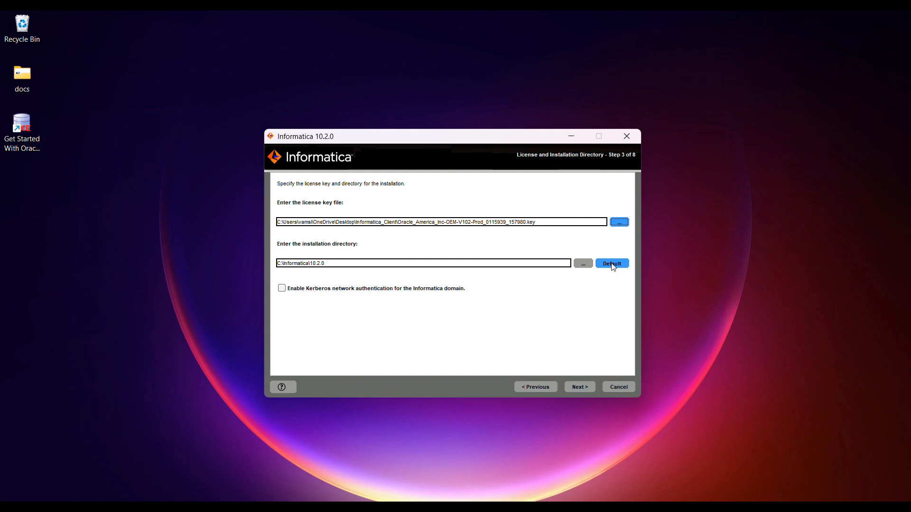
Step: Choose E:\ETL as the installation directory and continue to the pre-installation summary
click(580, 267)
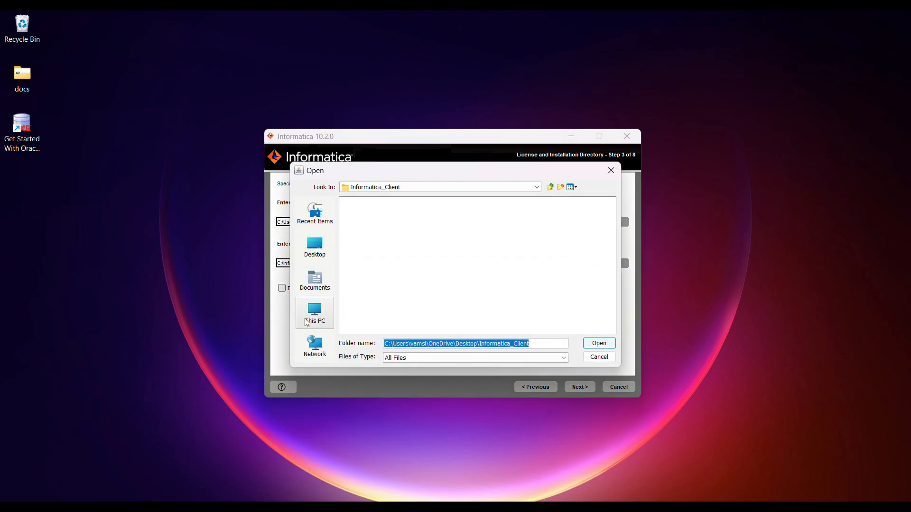
click(308, 322)
click(368, 230)
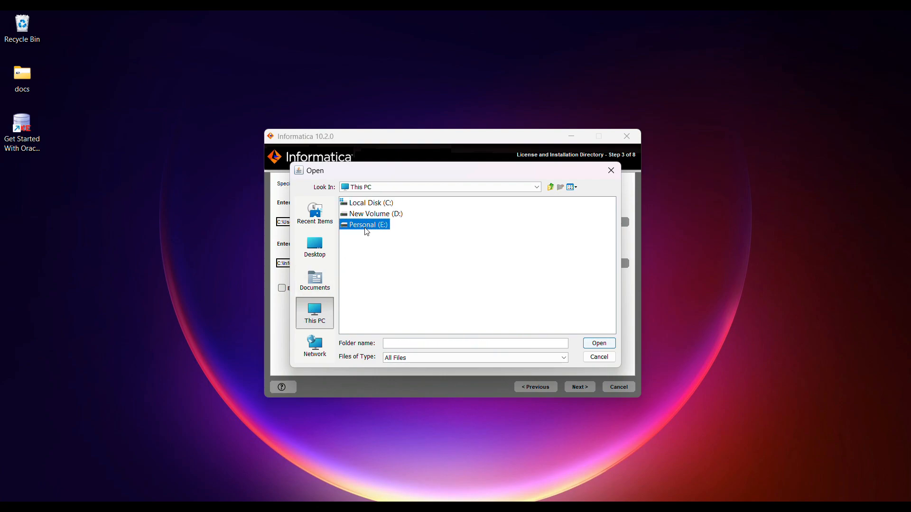
double_click(367, 230)
click(357, 205)
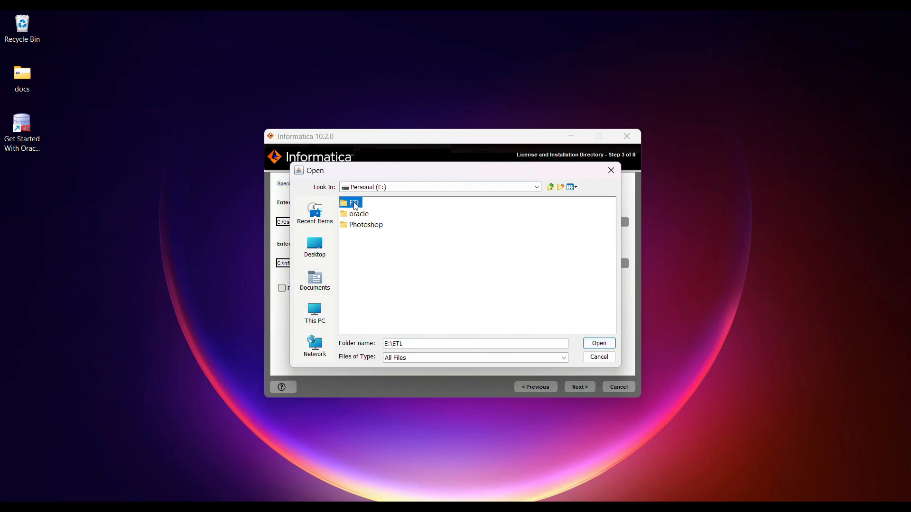
click(591, 342)
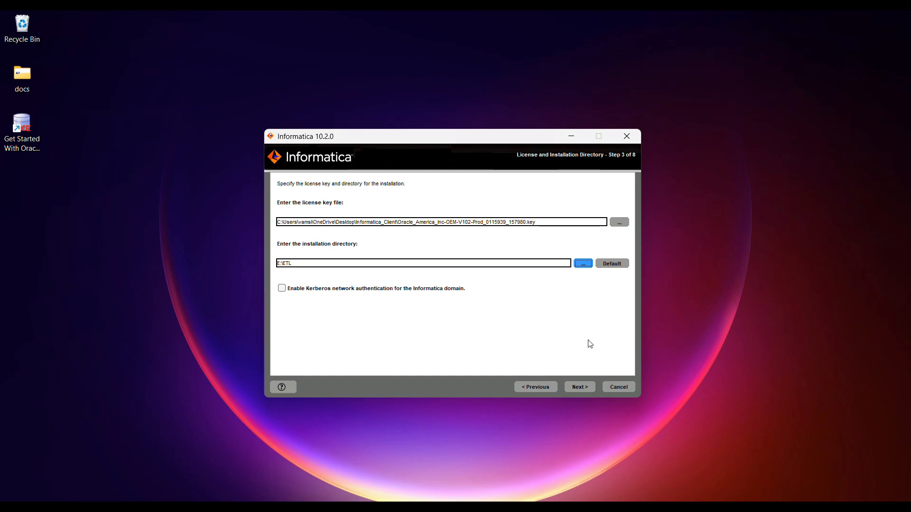
click(579, 386)
Step: Begin installing the files to E:\ETL and let progress reach 26%
click(579, 386)
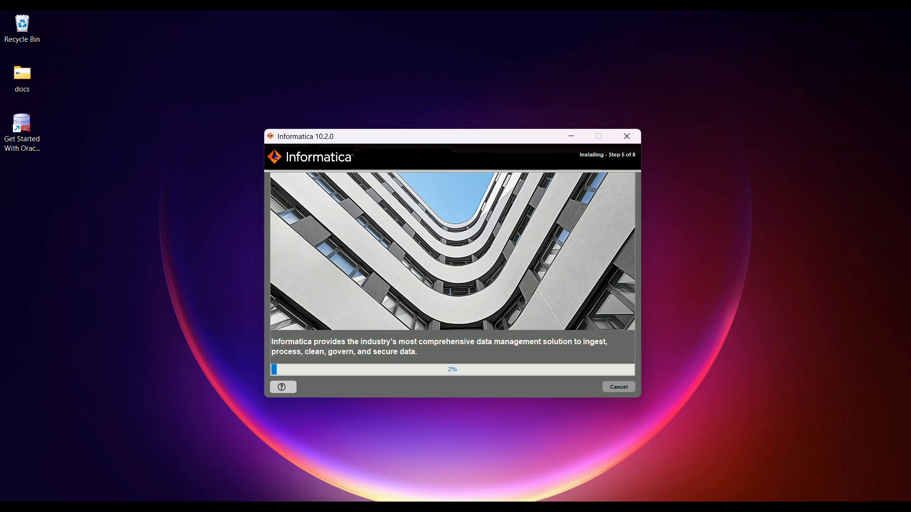
click(736, 241)
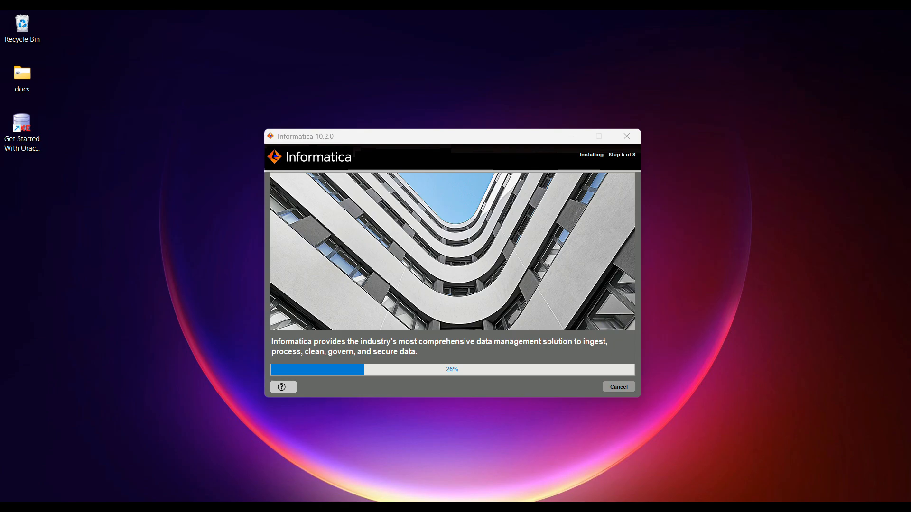
Step: Wait for file installation to finish until Domain Selection shows Create a domain with HTTPS port 8443
right_click(895, 155)
click(782, 203)
right_click(779, 200)
click(754, 250)
right_click(830, 209)
click(773, 260)
right_click(778, 212)
click(761, 262)
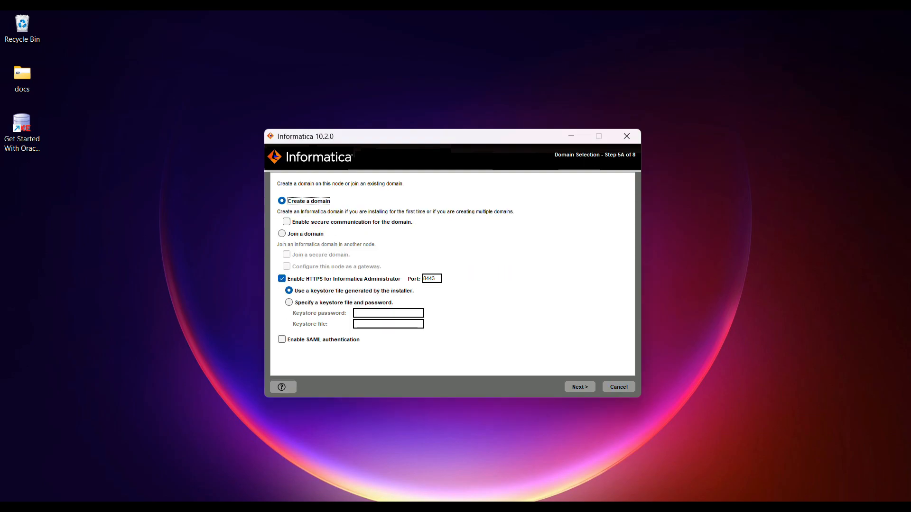
Step: Keep Create a domain and allow Java through the firewall on public and private networks
click(579, 389)
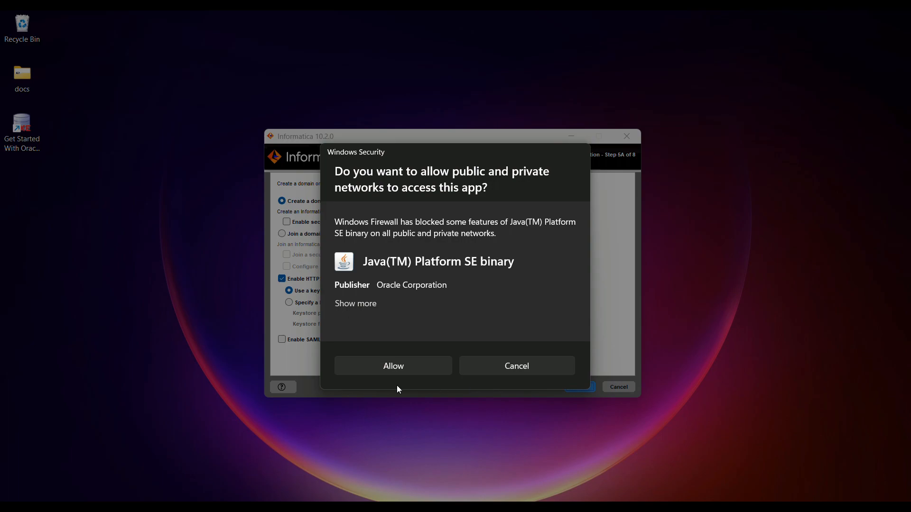
click(360, 303)
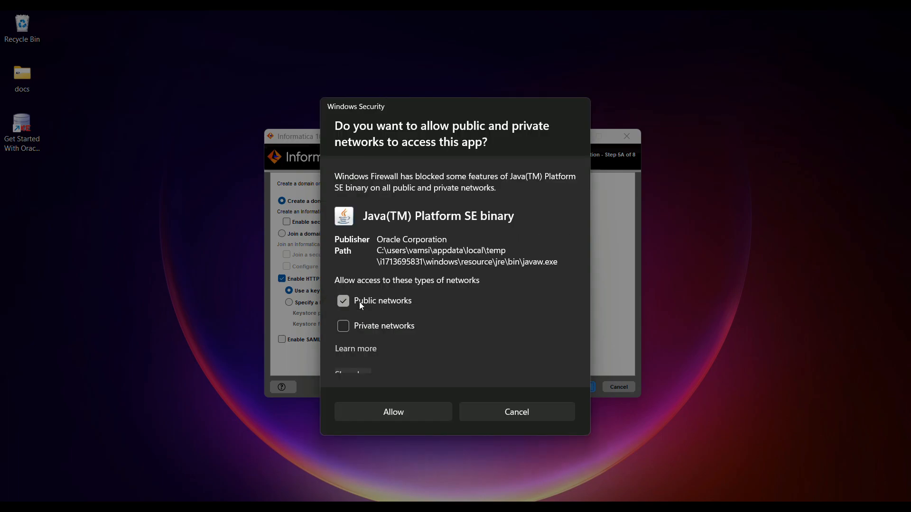
click(344, 327)
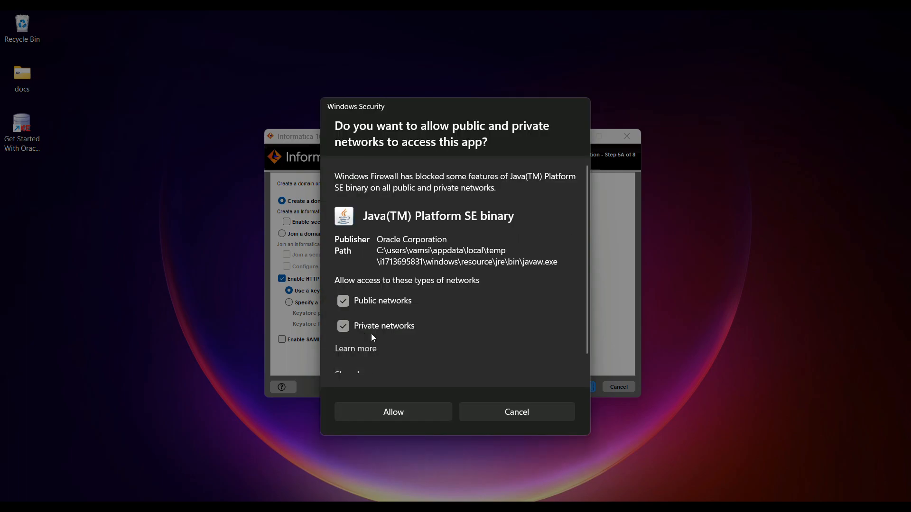
click(388, 417)
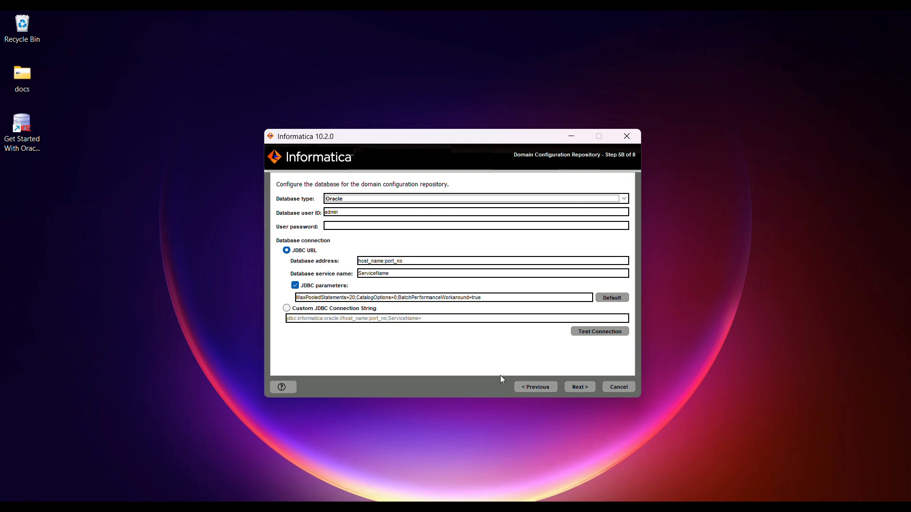
Step: Advance to the domain repository page, dismiss the missing-password error and focus the User password field
click(580, 390)
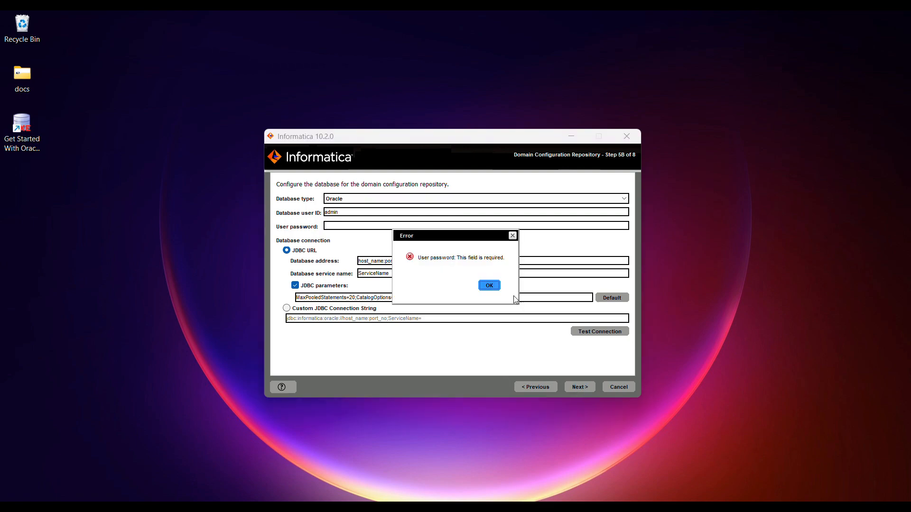
click(489, 286)
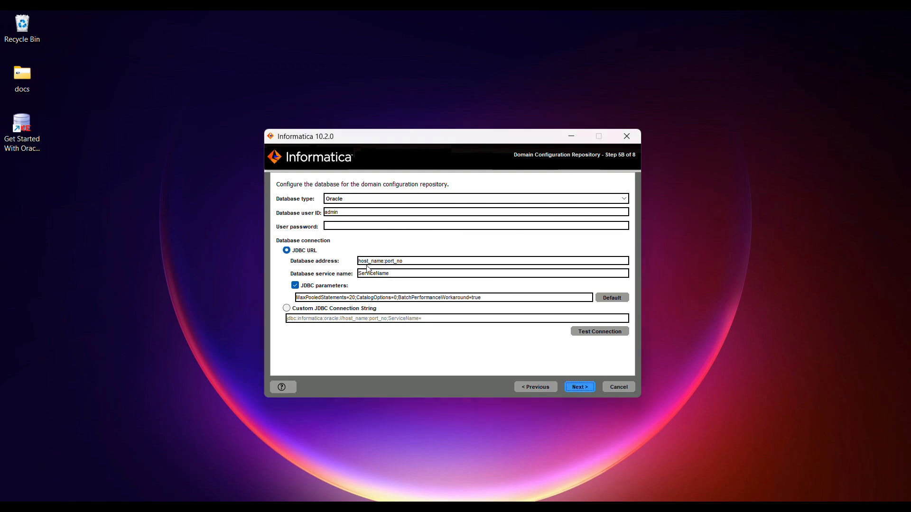
click(331, 226)
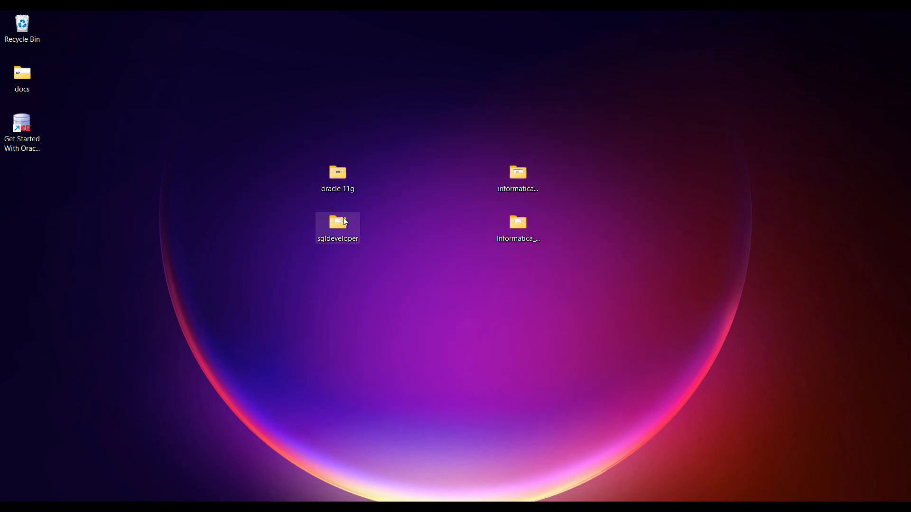
Step: Launch Oracle SQL Developer from the sqldeveloper desktop folder
double_click(344, 218)
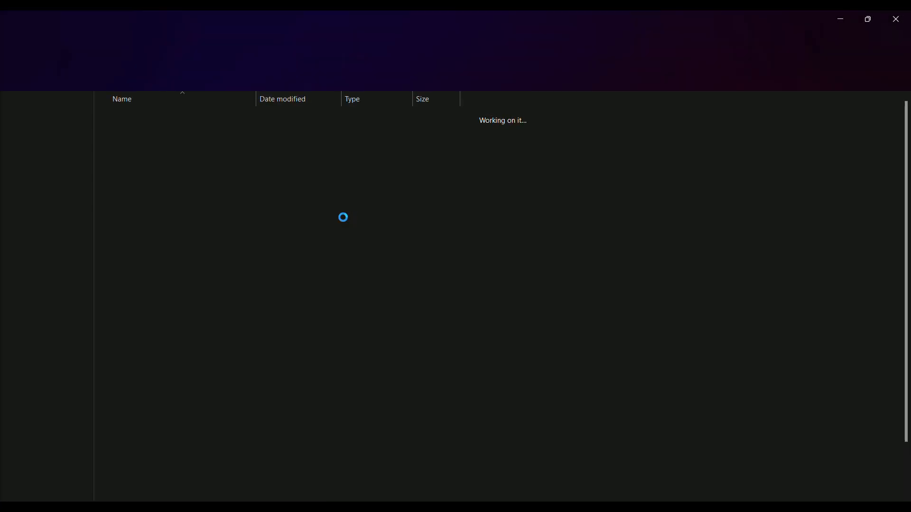
scroll(204, 400, down, 1)
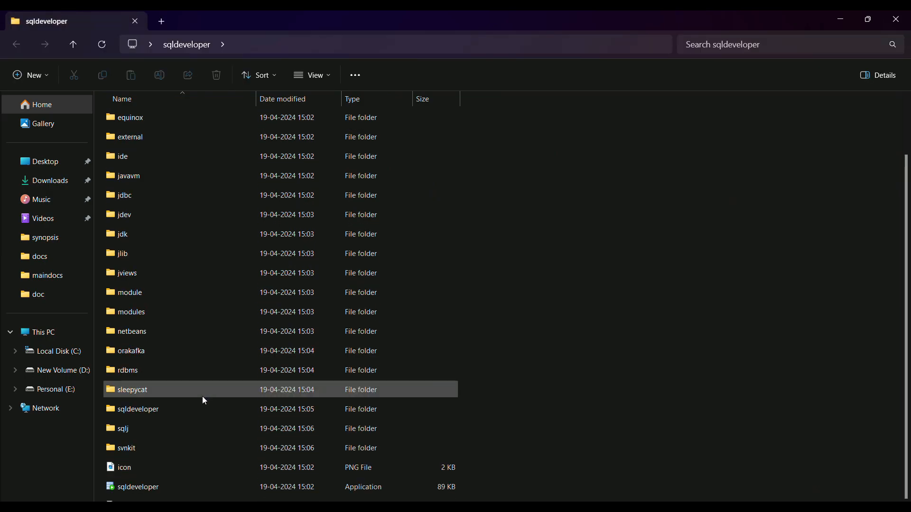
click(139, 484)
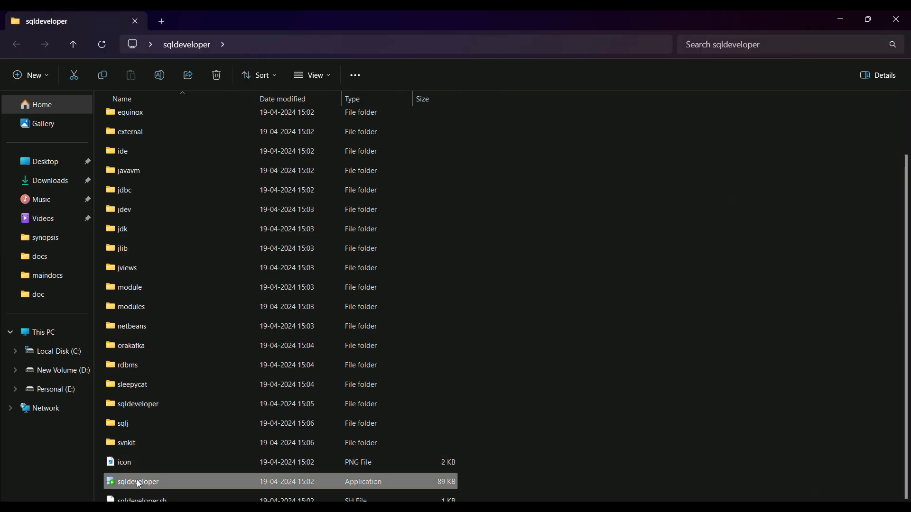
click(840, 21)
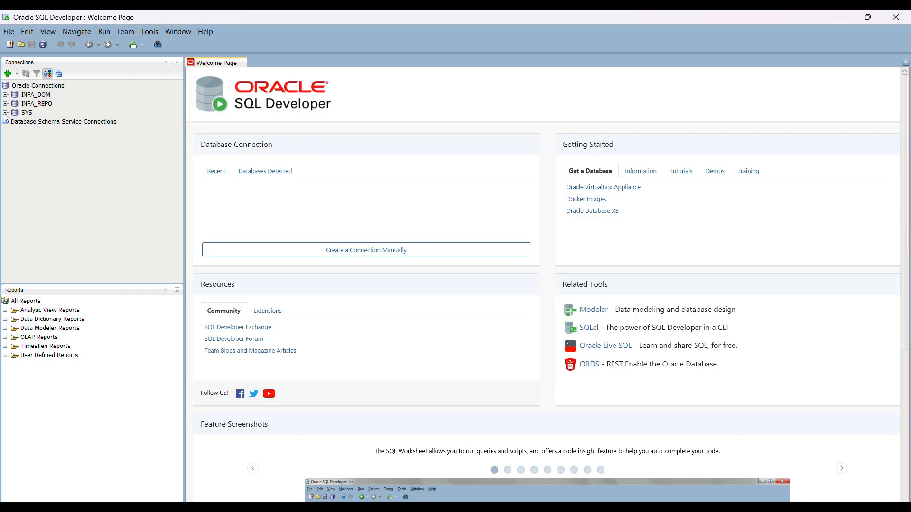
Step: Connect to the SYS database connection with its password
click(4, 113)
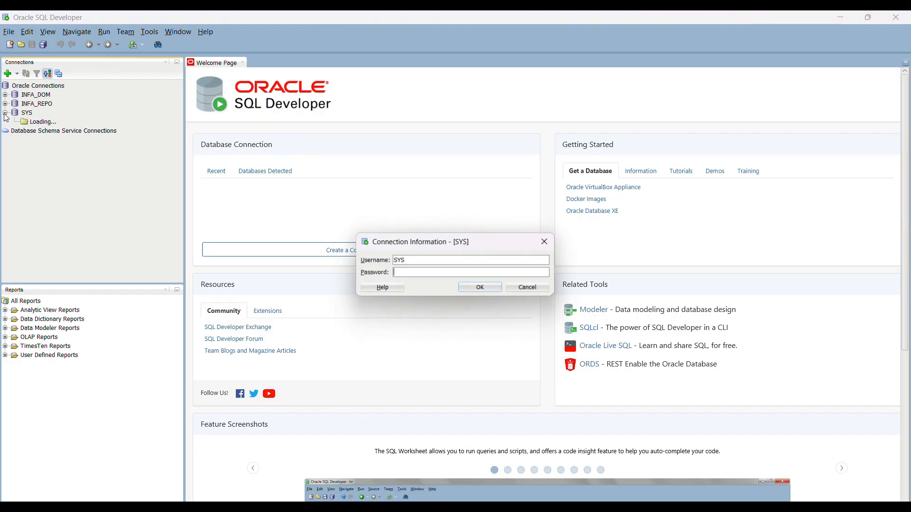
text(admin)
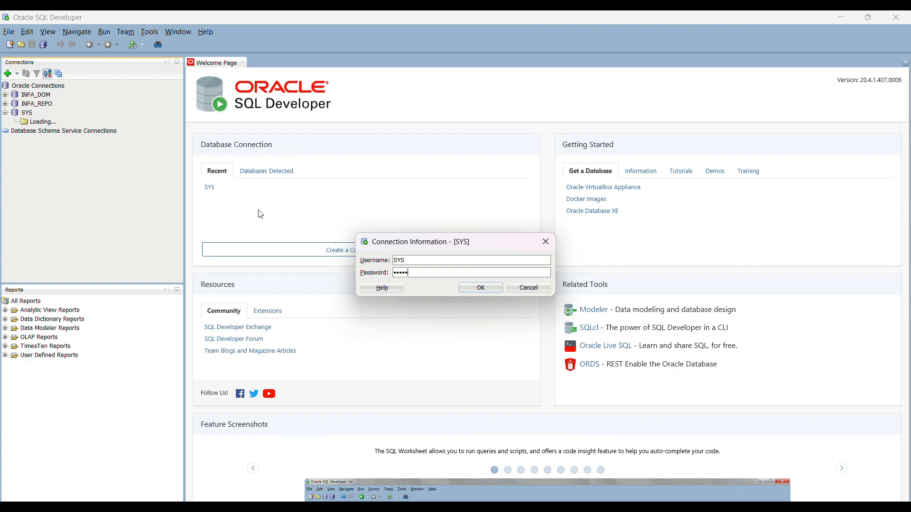
key(Return)
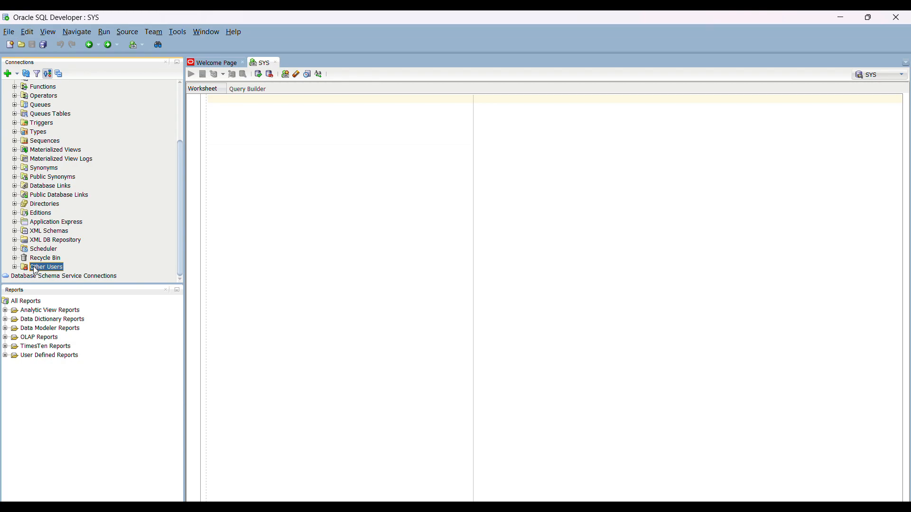
Step: Create a new user INFA_DOM with default tablespace USERS and temporary tablespace TEMP
right_click(34, 268)
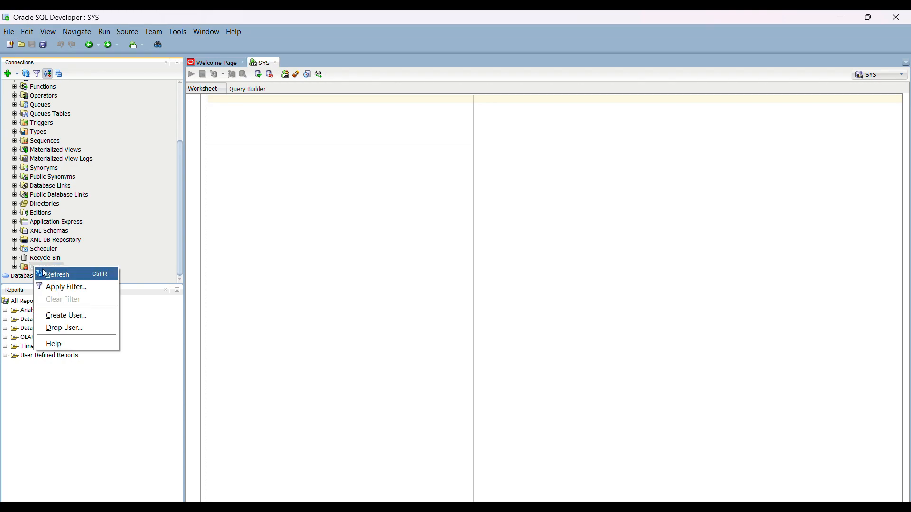
click(75, 316)
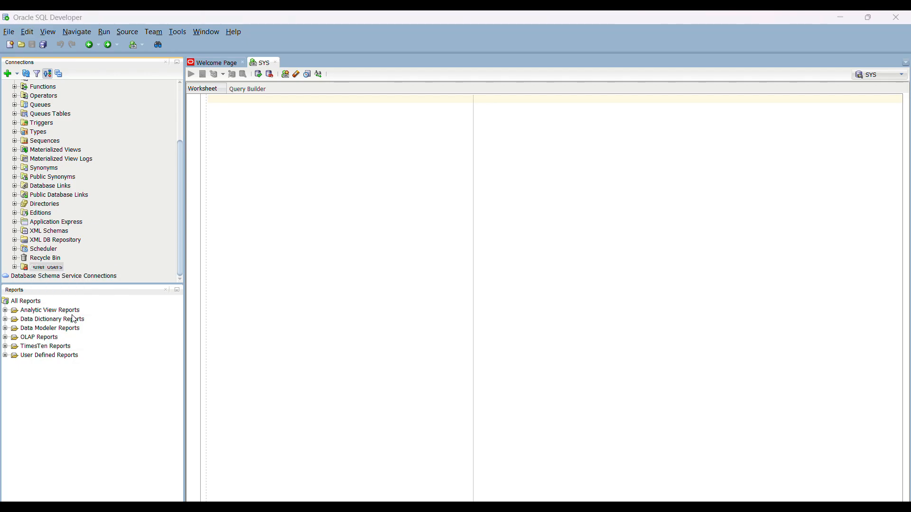
click(437, 196)
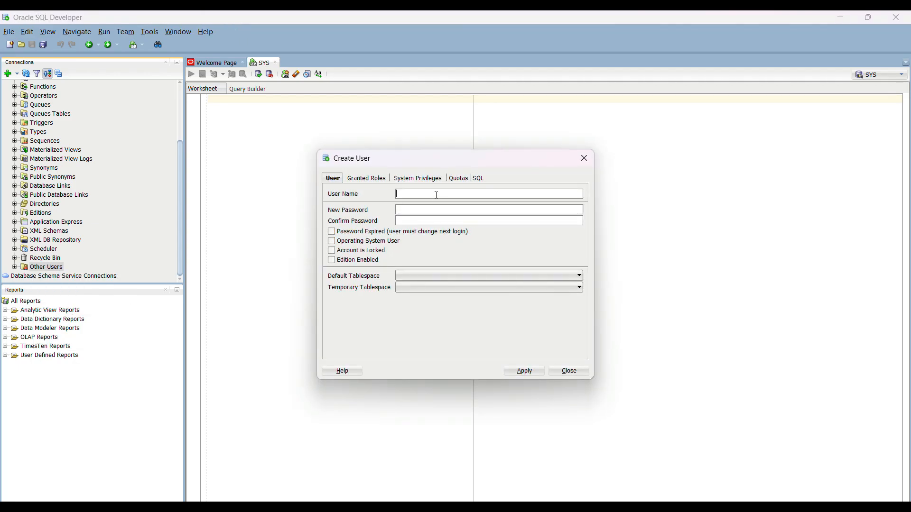
text(INFA_)
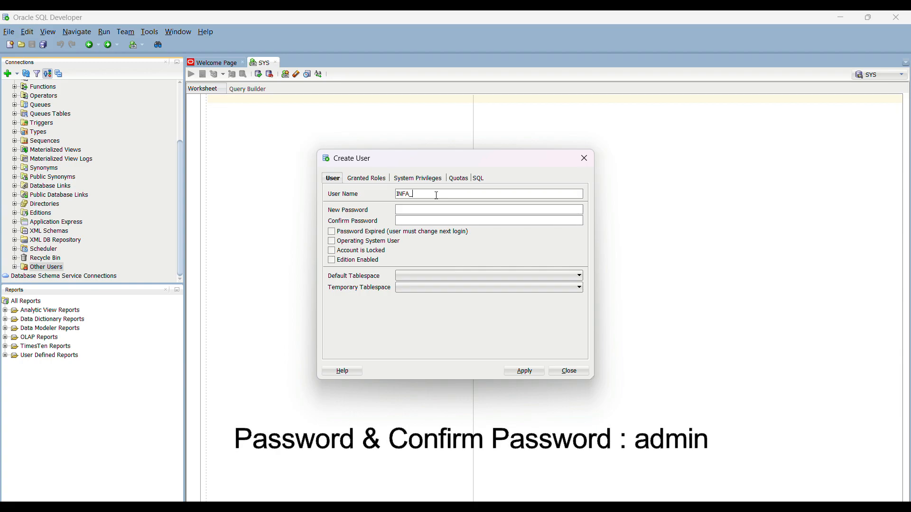
text(DOM)
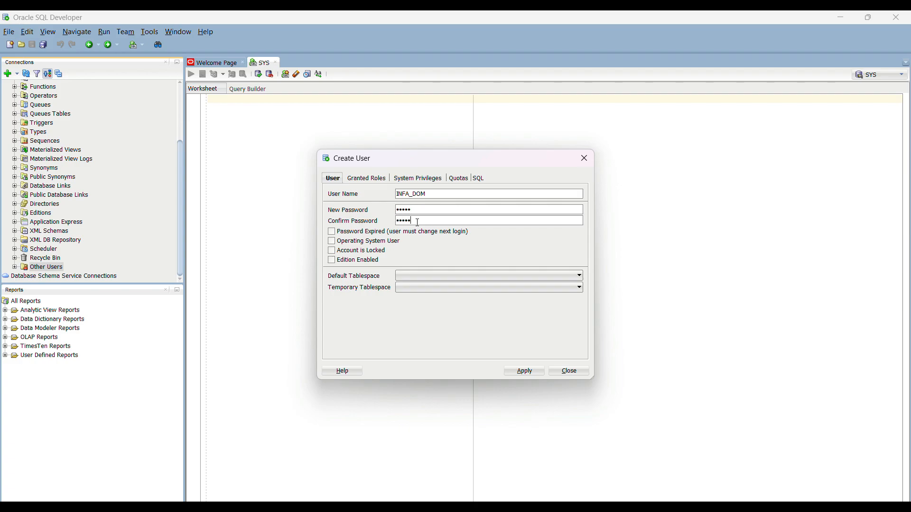
click(427, 279)
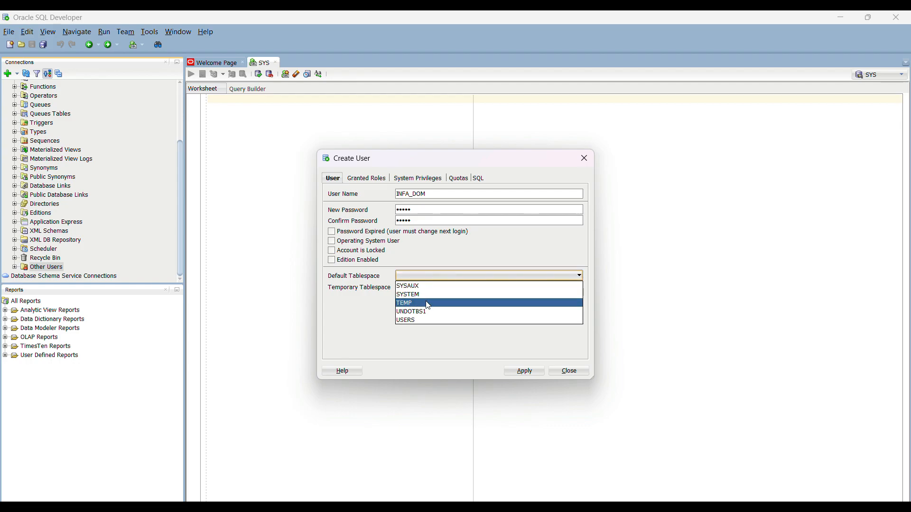
click(429, 320)
click(413, 288)
click(413, 297)
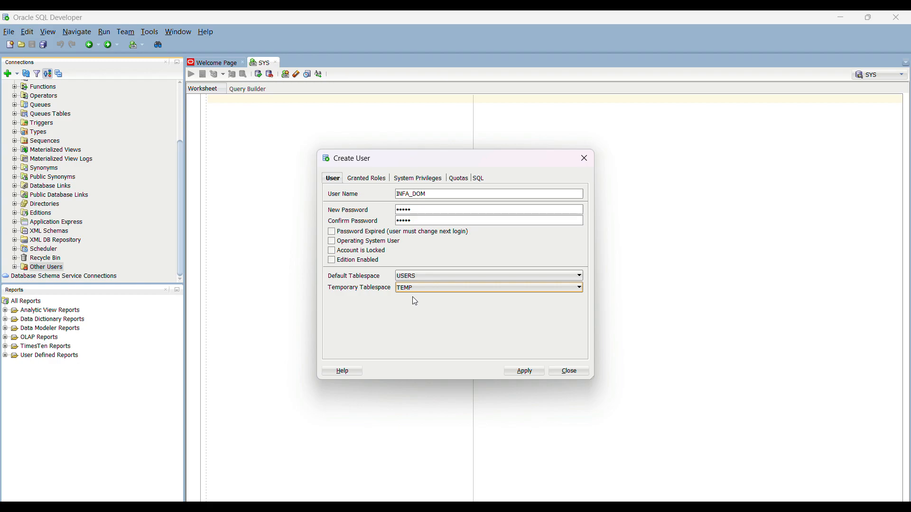
click(368, 181)
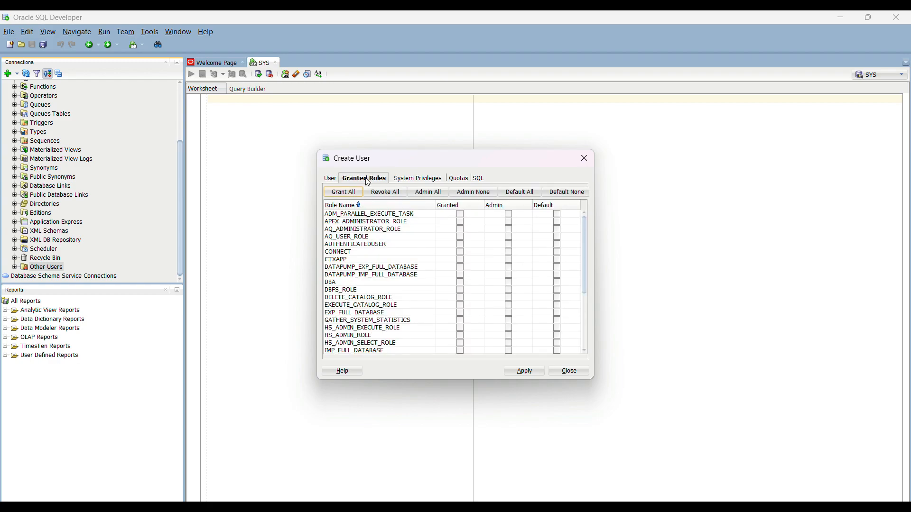
Step: Grant INFA_DOM every role with admin option, all as default roles
click(347, 193)
click(433, 194)
click(524, 196)
Step: Grant every system privilege with admin option, excluding SYSDBA and SYSOPER
click(414, 183)
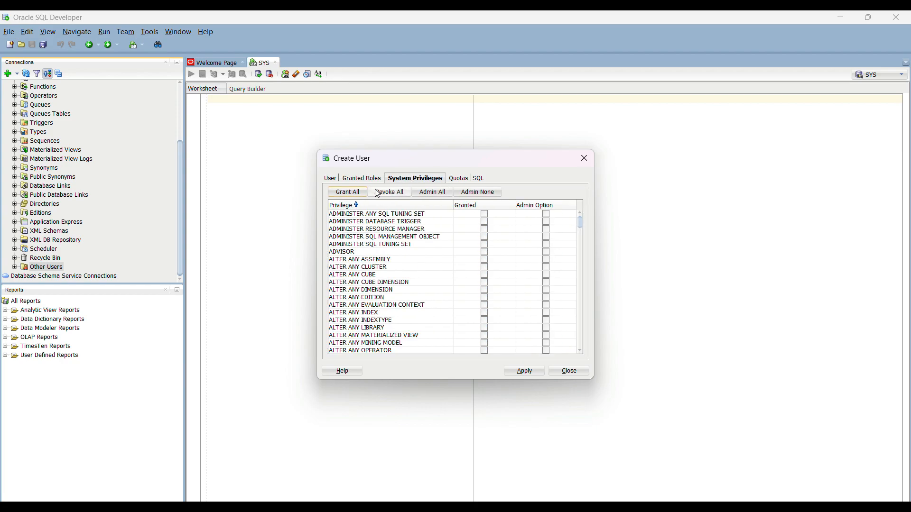
click(347, 194)
click(433, 192)
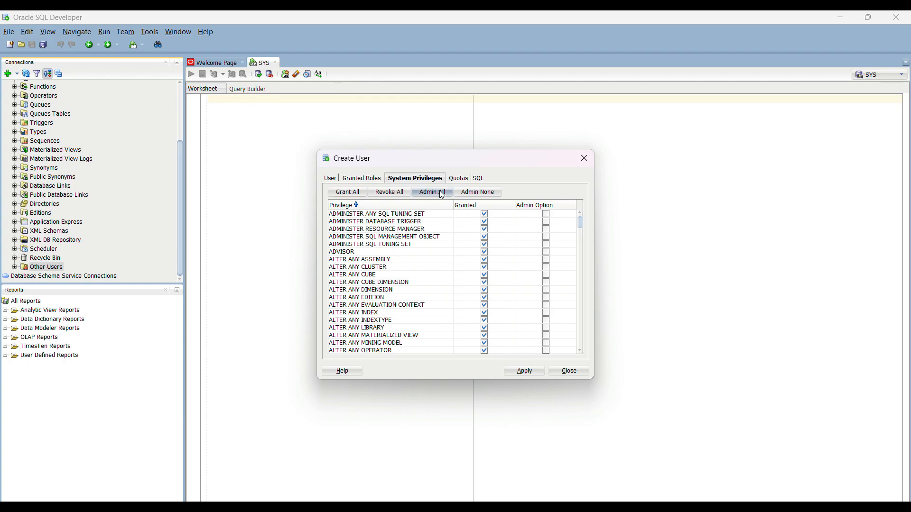
scroll(440, 283, down, 20)
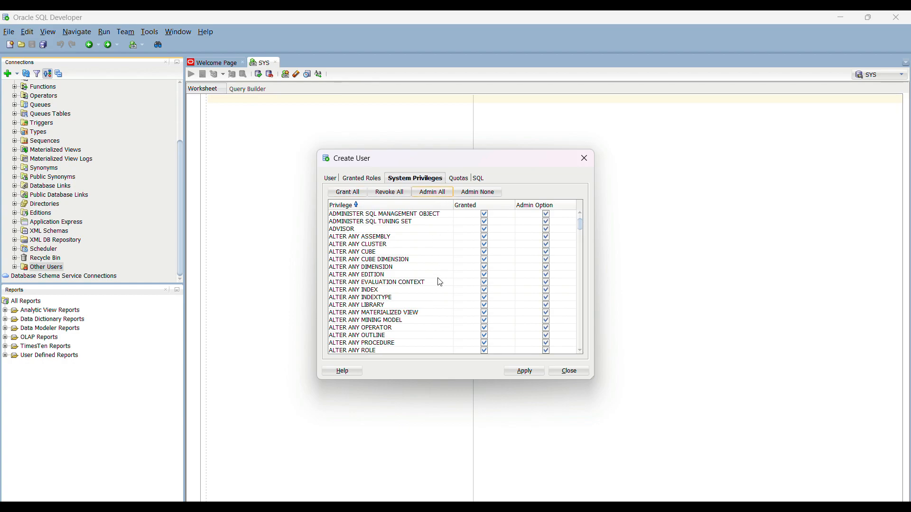
scroll(440, 282, down, 20)
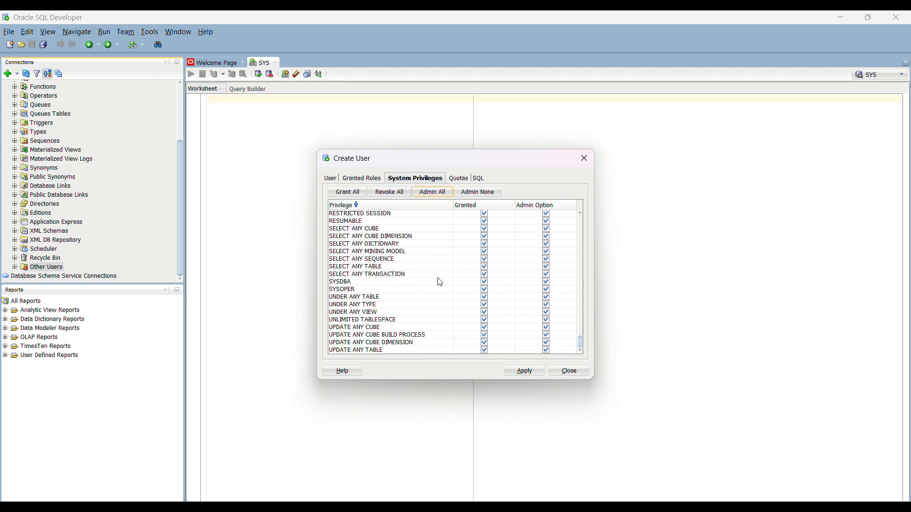
click(356, 284)
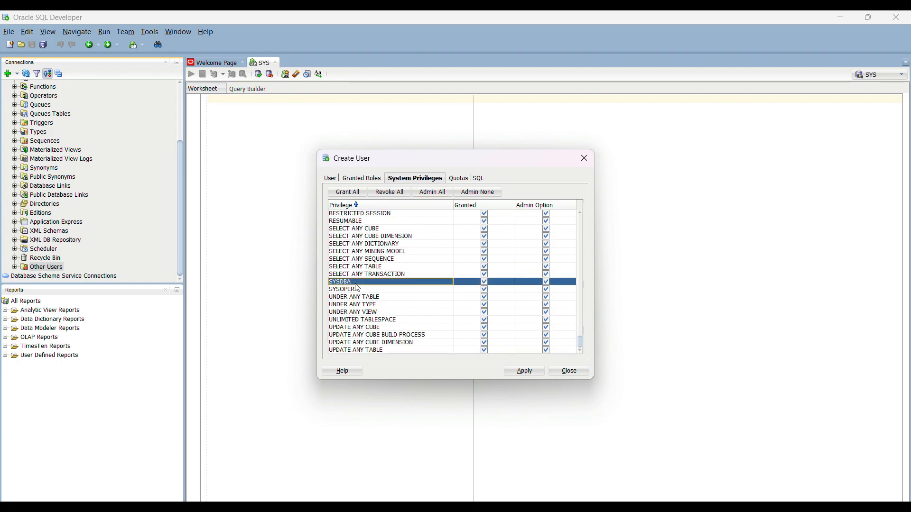
click(486, 284)
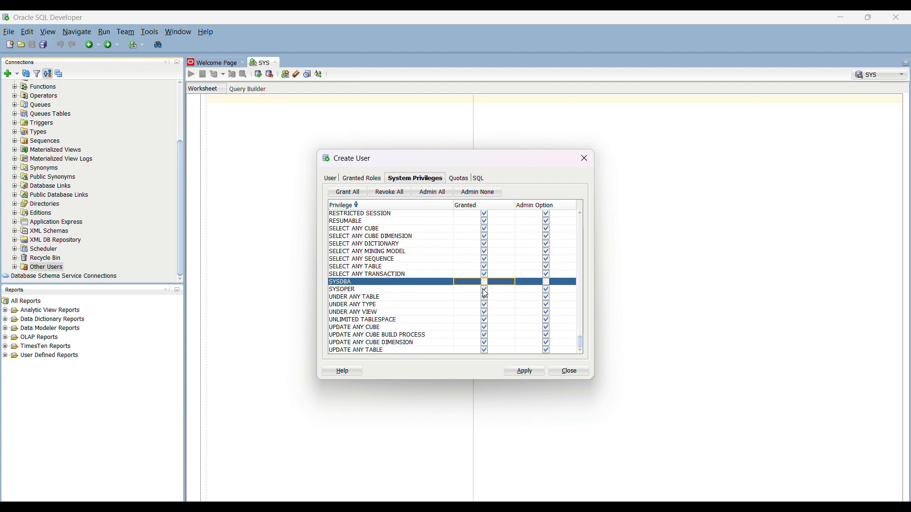
click(484, 291)
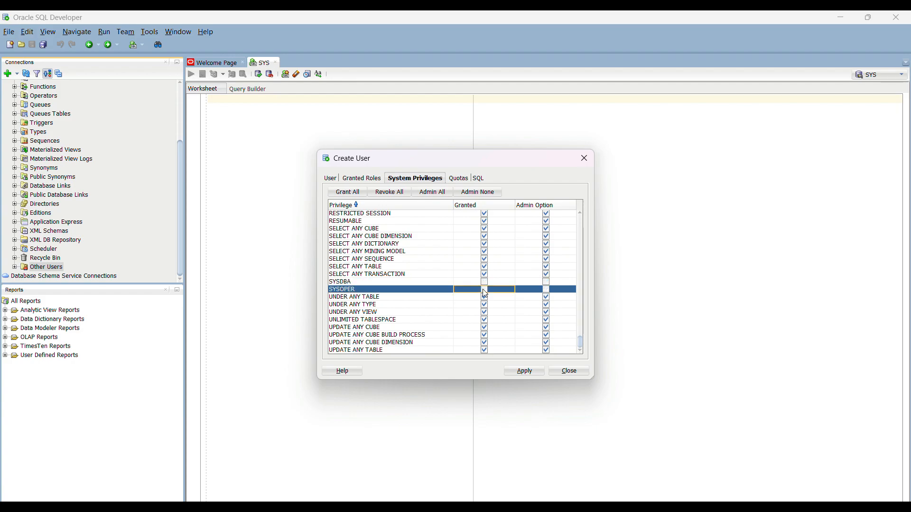
click(467, 180)
Step: Give INFA_DOM unlimited quota on USERS, create the user and dismiss the success message
click(463, 220)
click(525, 372)
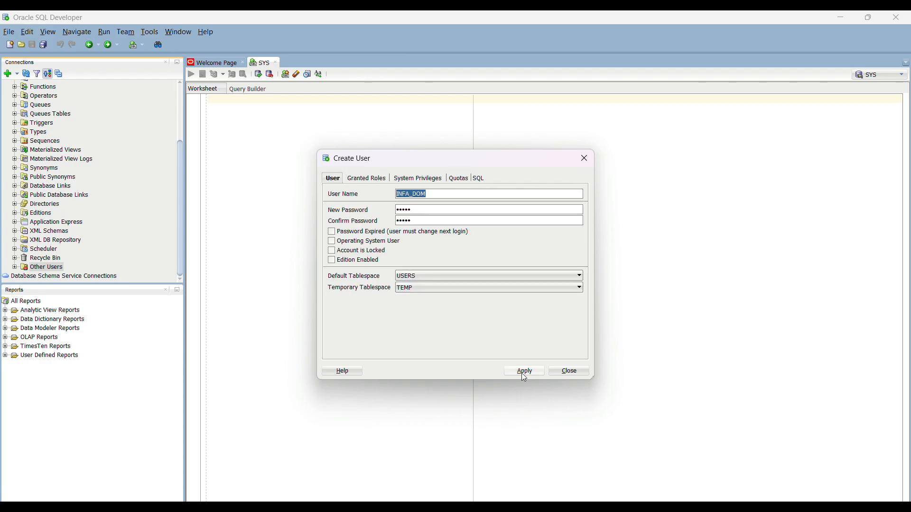
click(519, 373)
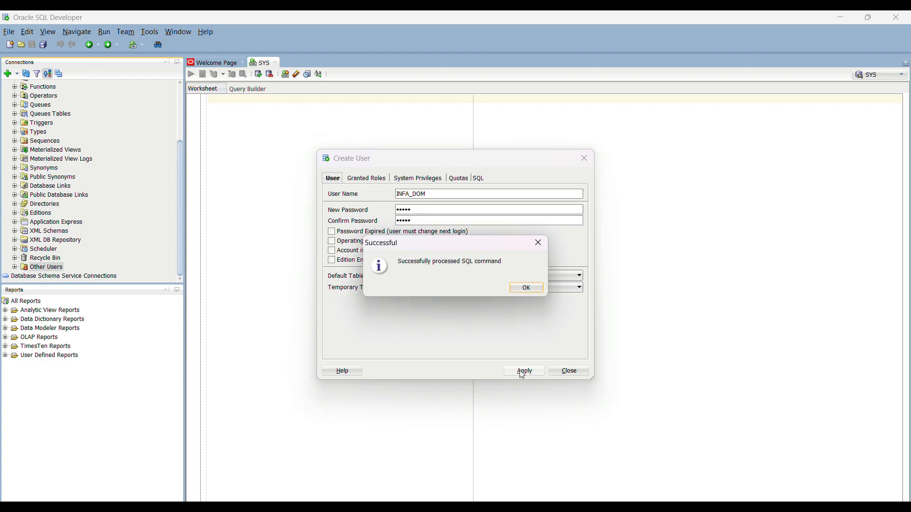
click(523, 290)
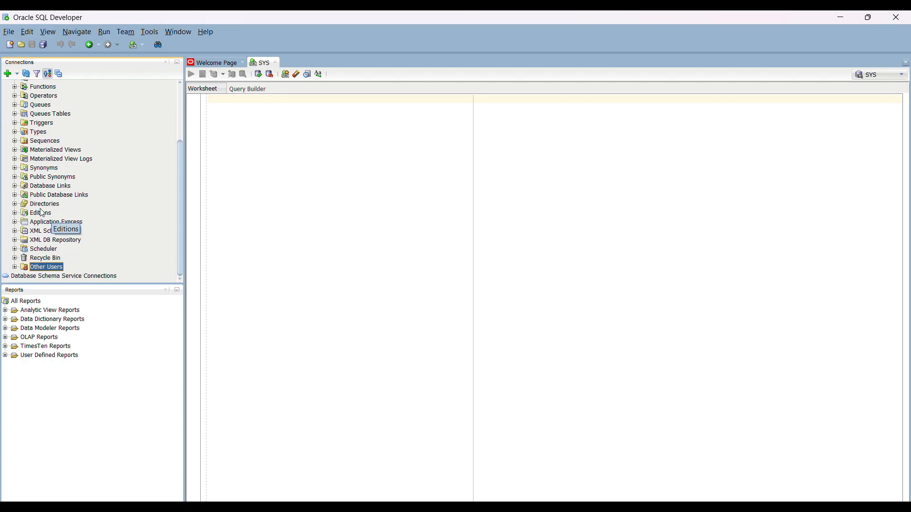
scroll(42, 213, up, 3)
scroll(47, 204, down, 2)
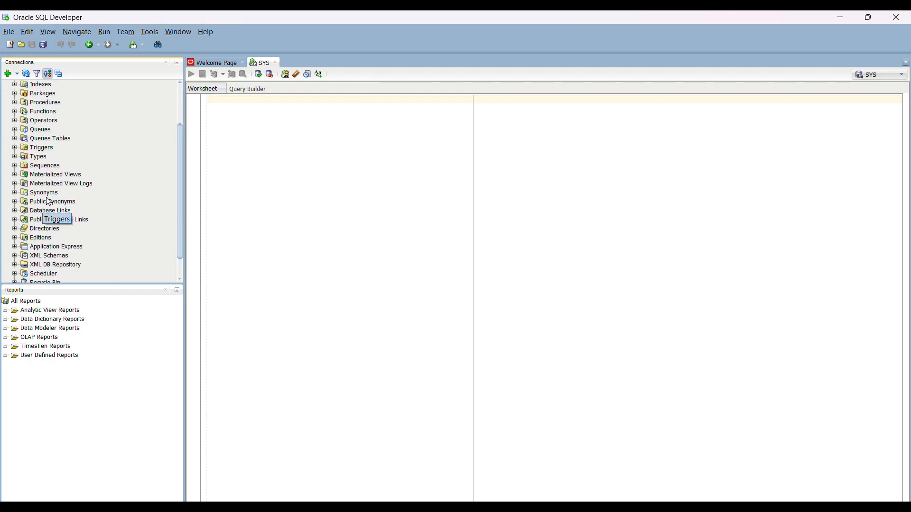
scroll(50, 223, down, 1)
click(47, 269)
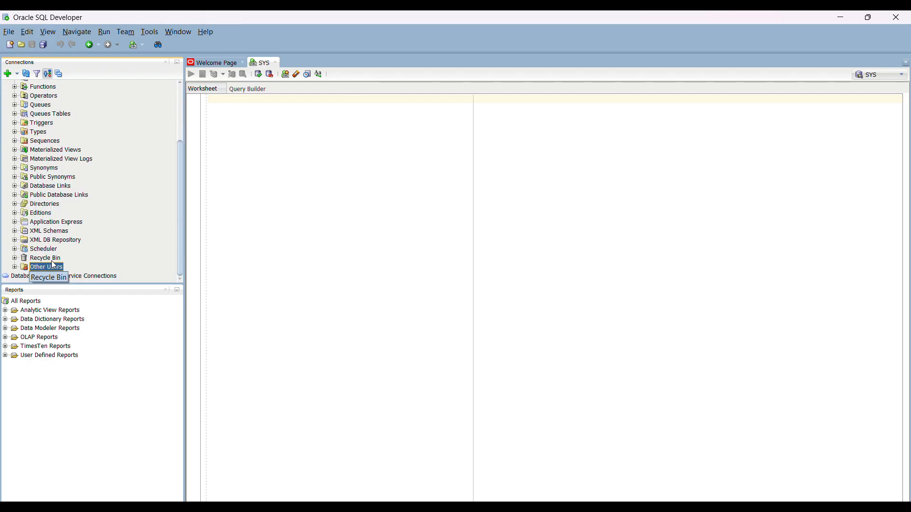
Step: Define new user INFA_REPO with a password, default tablespace USERS and temporary tablespace TEMP
right_click(51, 274)
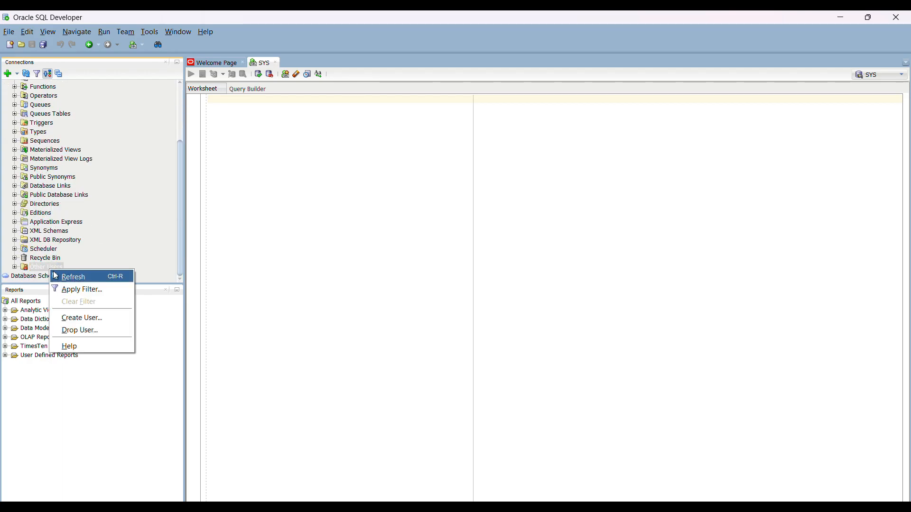
click(76, 319)
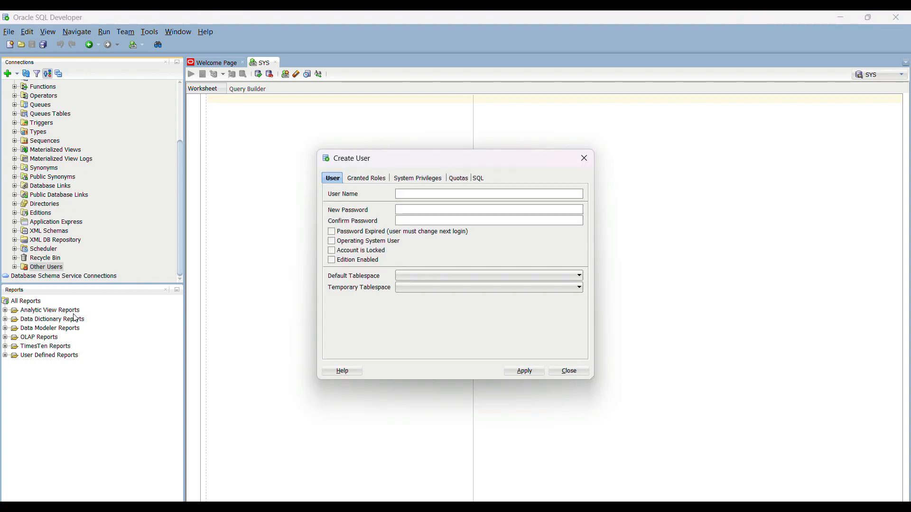
click(412, 196)
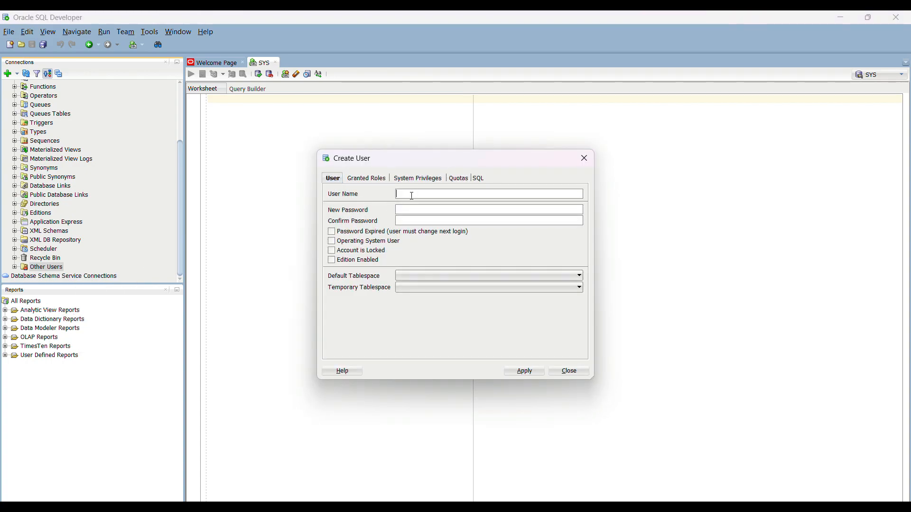
text(INFA)
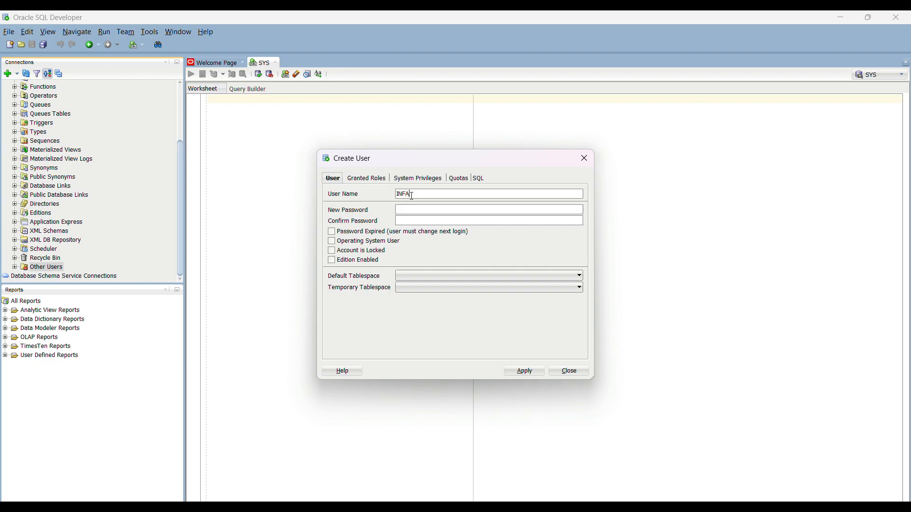
text(_REPO)
click(416, 209)
text(••••••••••)
click(424, 276)
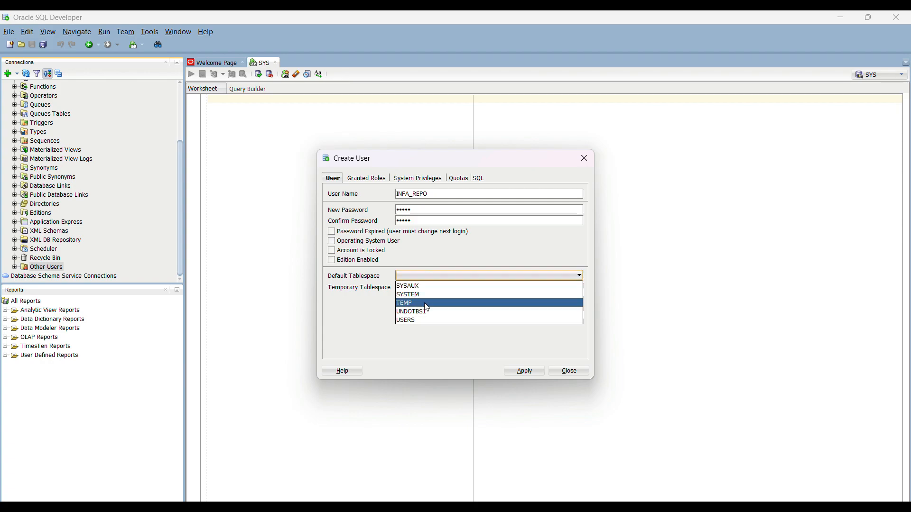
click(427, 322)
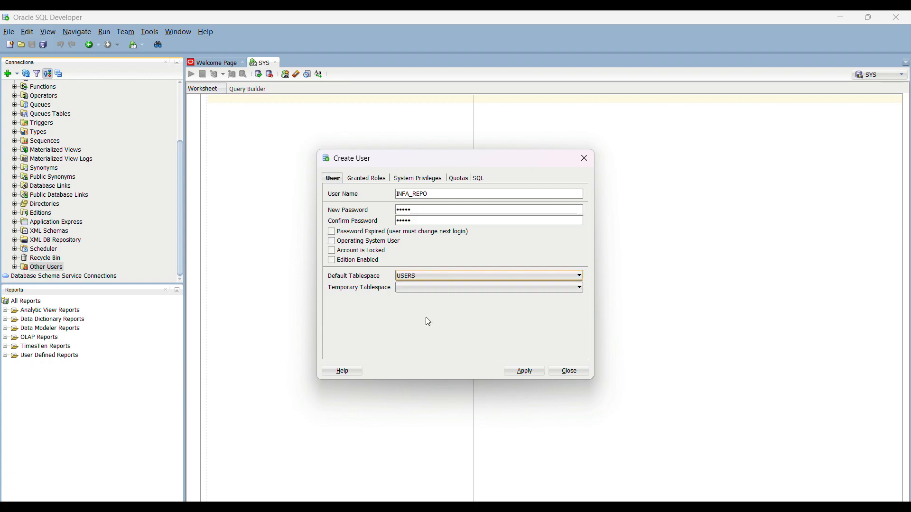
click(411, 290)
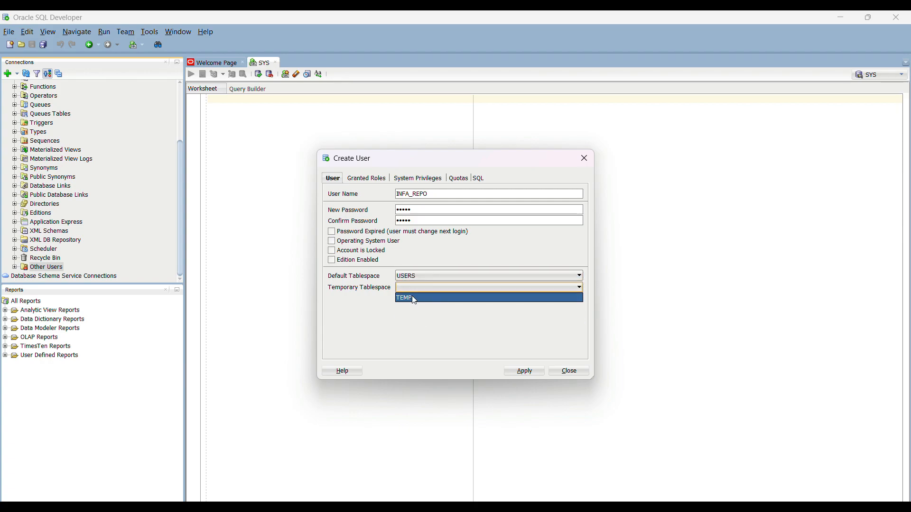
click(412, 298)
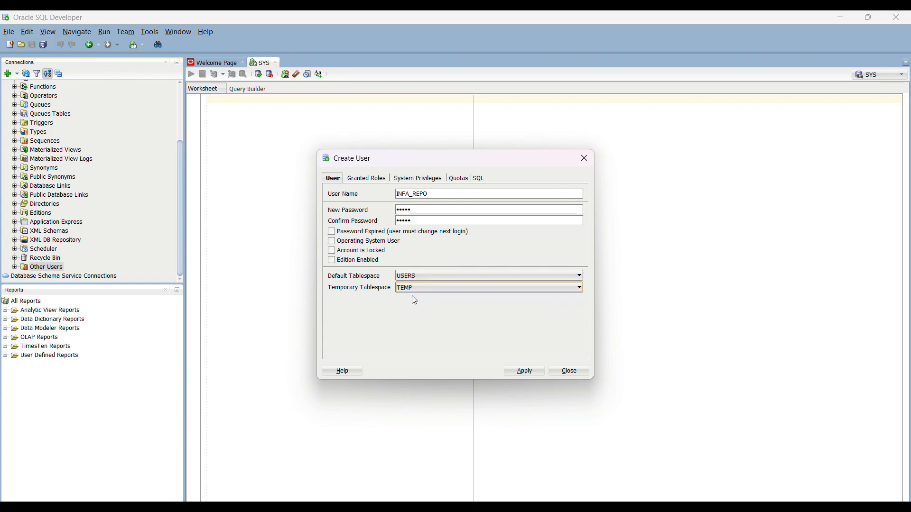
click(381, 183)
Step: Grant INFA_REPO all roles and all system privileges, each with admin option
click(355, 195)
click(427, 193)
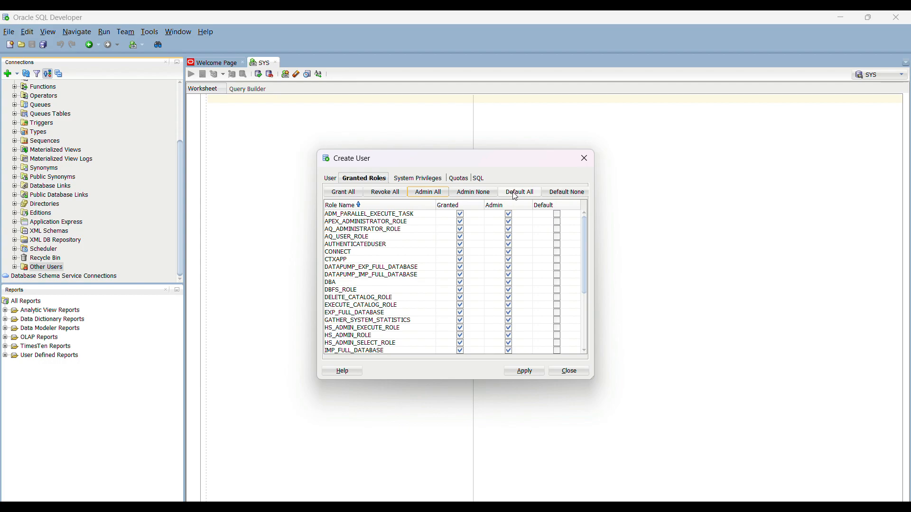
click(429, 182)
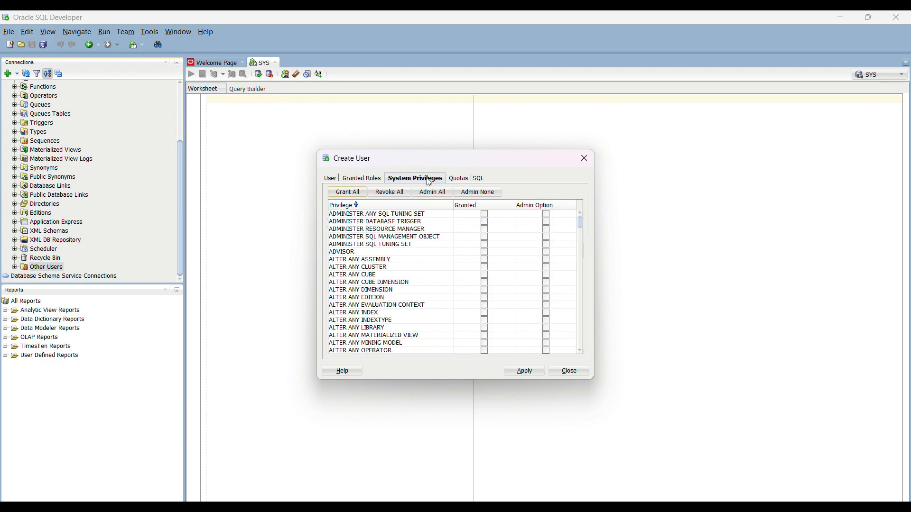
click(348, 193)
click(432, 193)
Step: Remove SYSDBA and SYSOPER from the granted system privileges
scroll(451, 332, down, 1)
scroll(451, 333, down, 12)
scroll(451, 333, down, 15)
scroll(450, 332, down, 15)
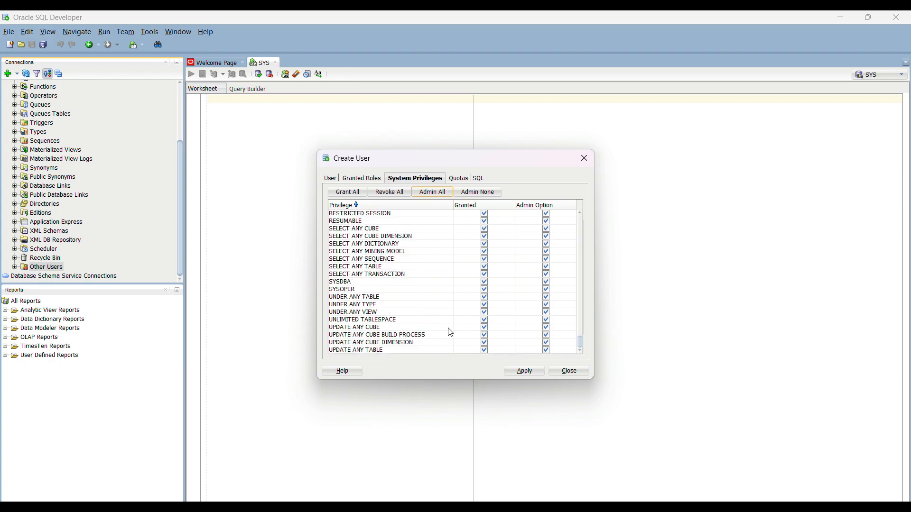
click(388, 282)
click(485, 283)
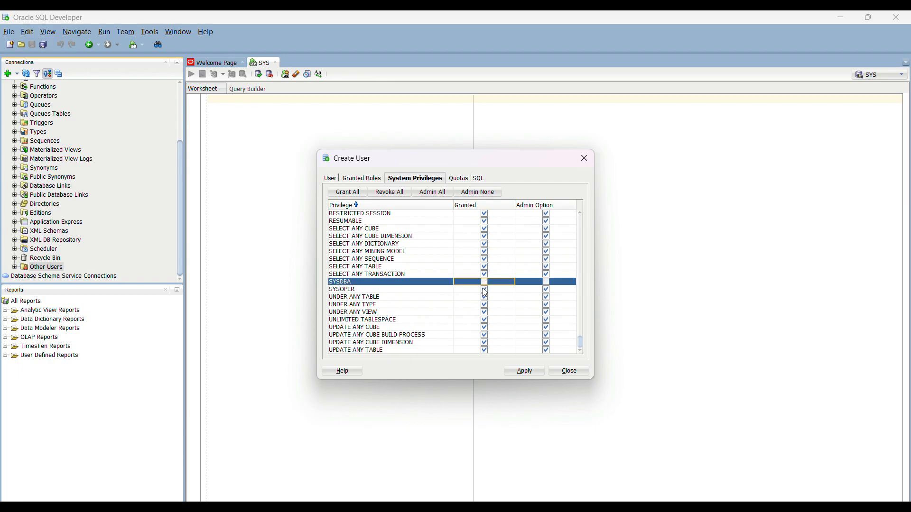
click(484, 291)
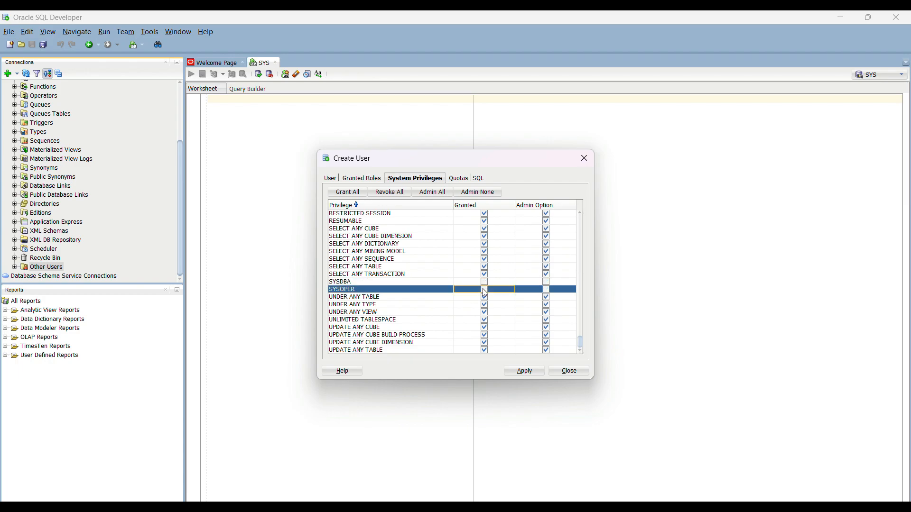
click(459, 179)
Step: Give INFA_REPO unlimited quota on USERS, then apply to create the user
click(464, 219)
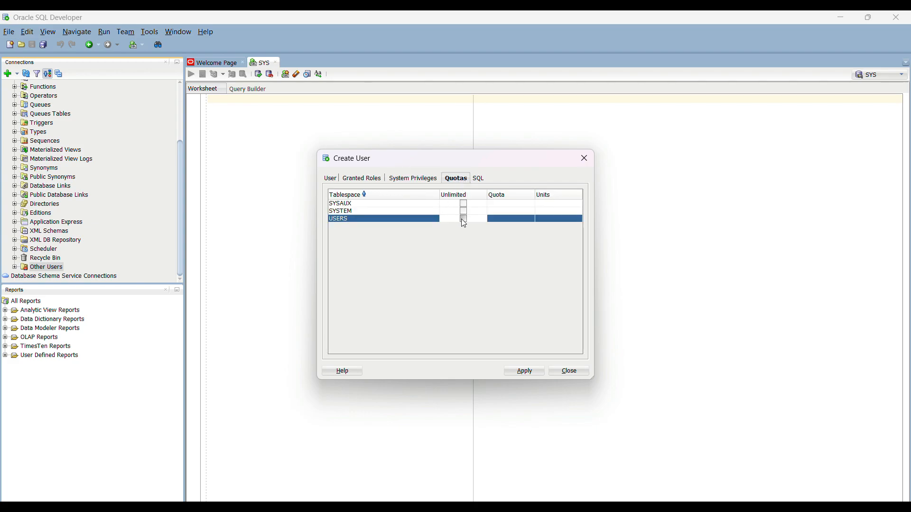
click(524, 371)
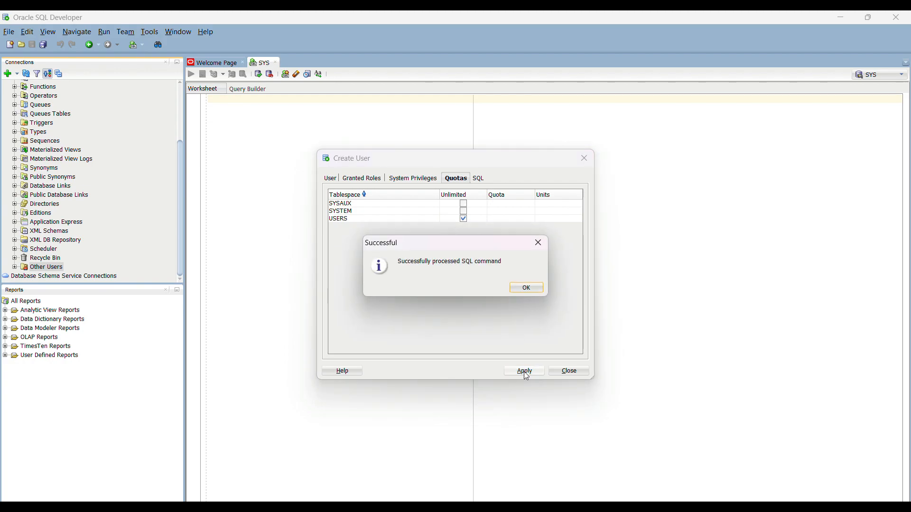
click(526, 288)
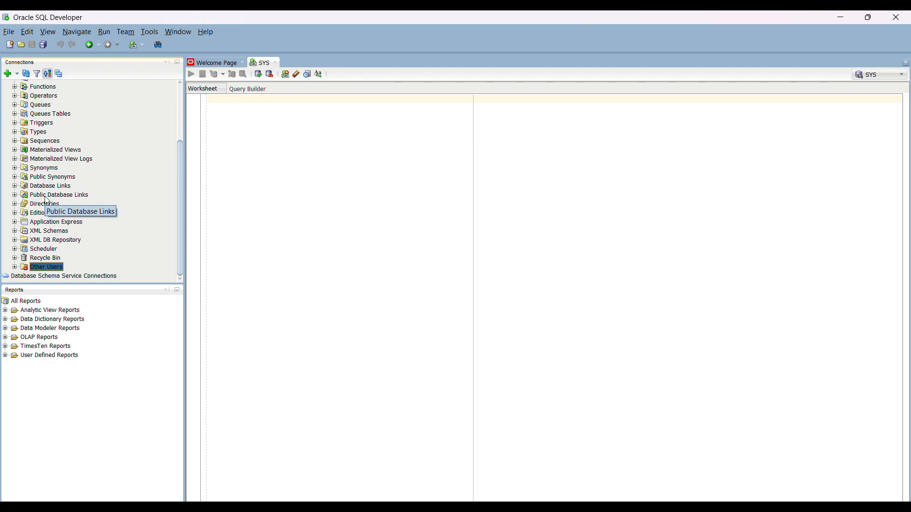
scroll(46, 201, up, 3)
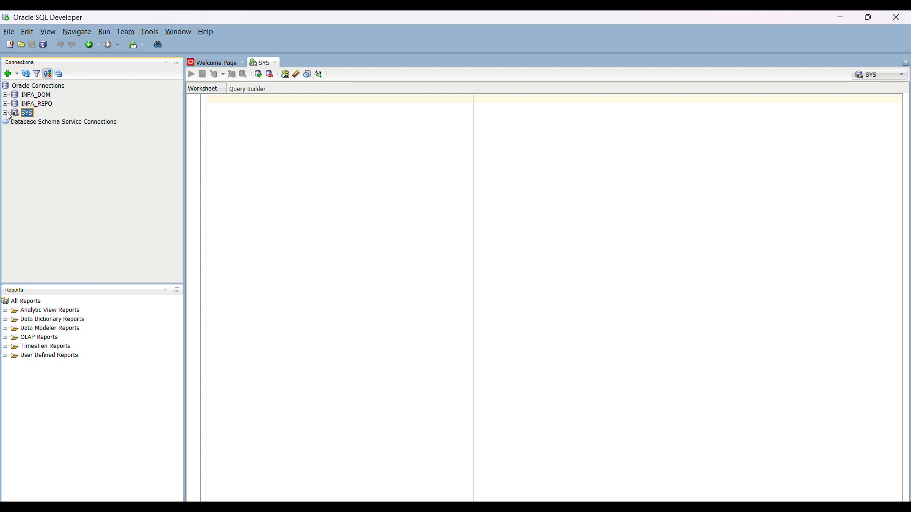
click(9, 74)
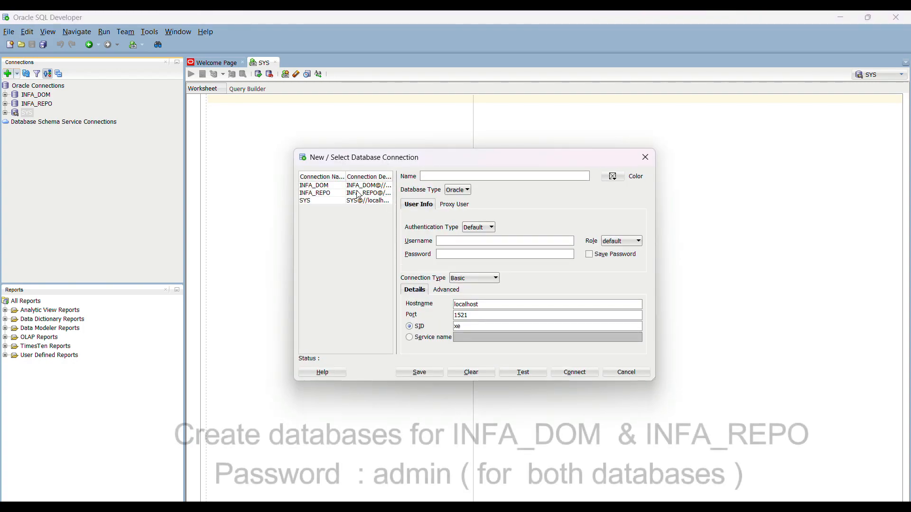
Step: Enter connection name INFA_DOM, username INFA_DOM, and the saved password
text(in)
key(BackSpace)
text(INF)
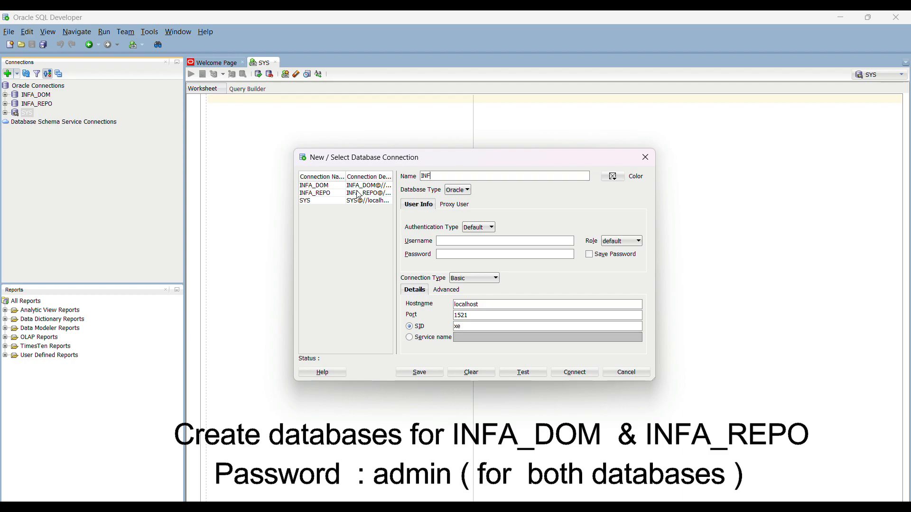
text(A_DOM)
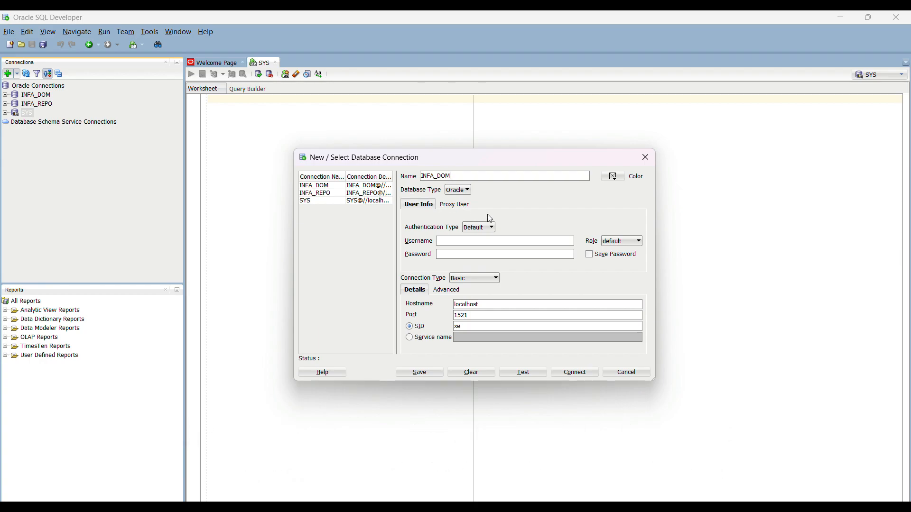
click(477, 241)
text(INFA)
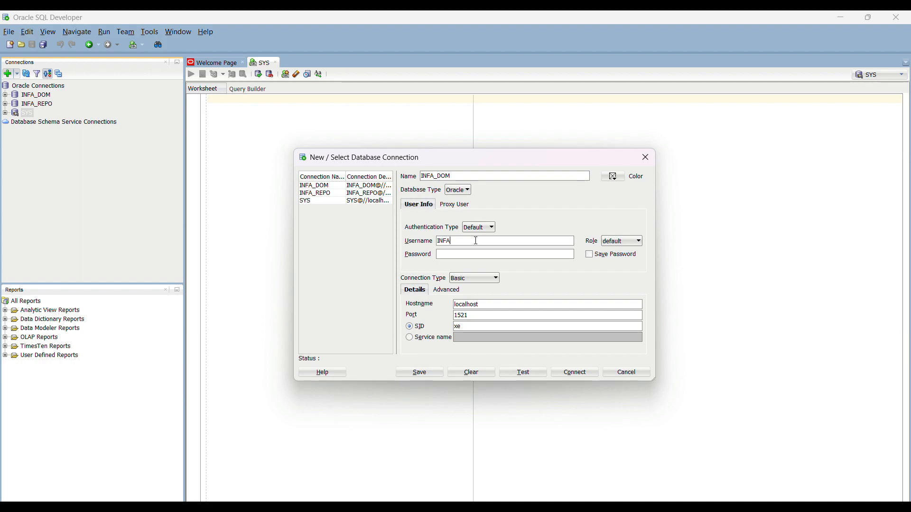
text(_DOM)
click(457, 257)
text(•••••)
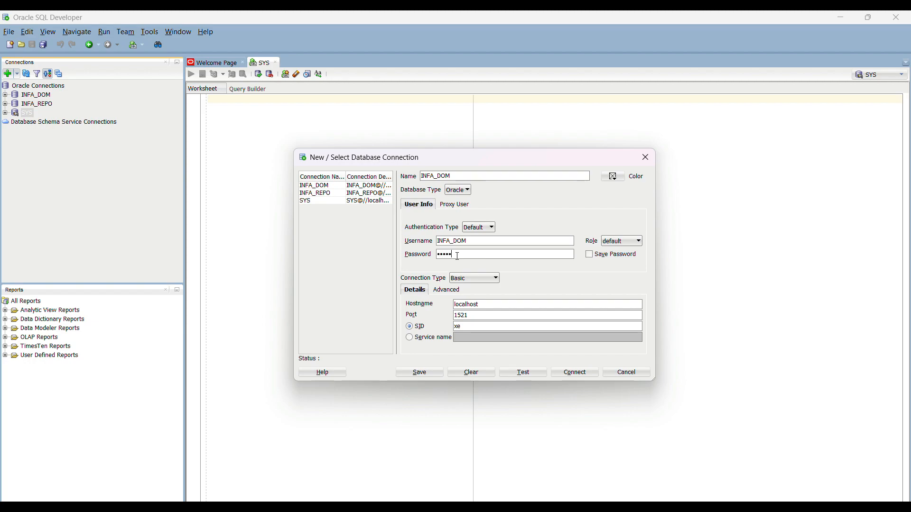
click(590, 256)
Step: Test the INFA_DOM connection and connect to open its worksheet
click(534, 374)
click(577, 375)
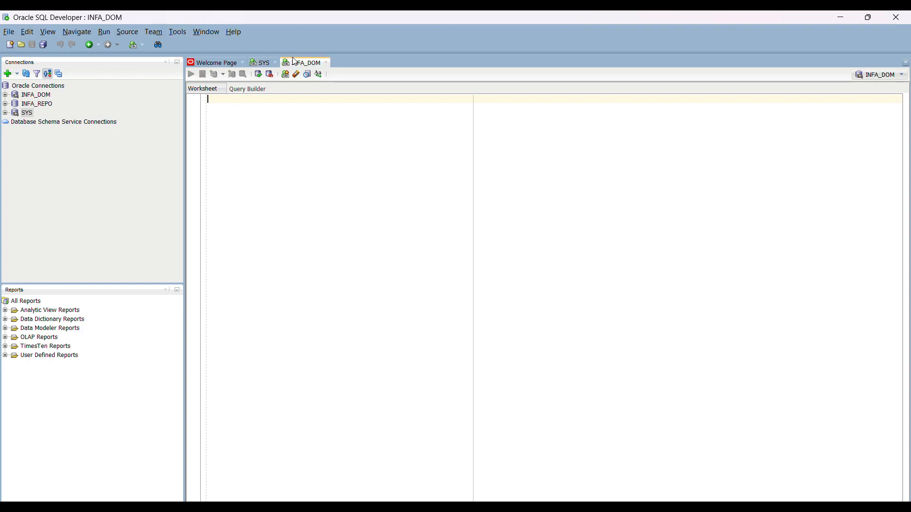
click(7, 75)
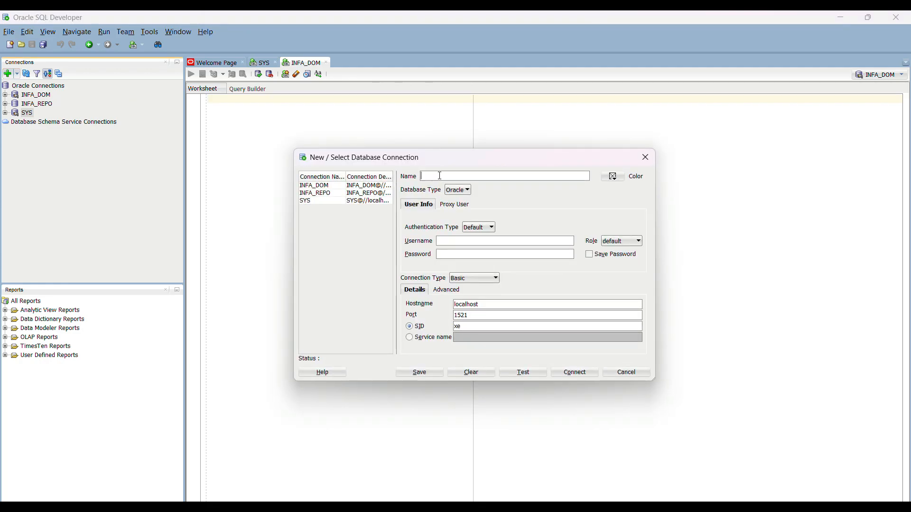
Step: Create, test and connect an INFA_REPO connection for user INFA_REPO with saved password
text(INFA_REPO)
click(451, 242)
text(INFA_REPO)
key(Tab)
click(451, 256)
text(infa_)
click(590, 256)
click(523, 373)
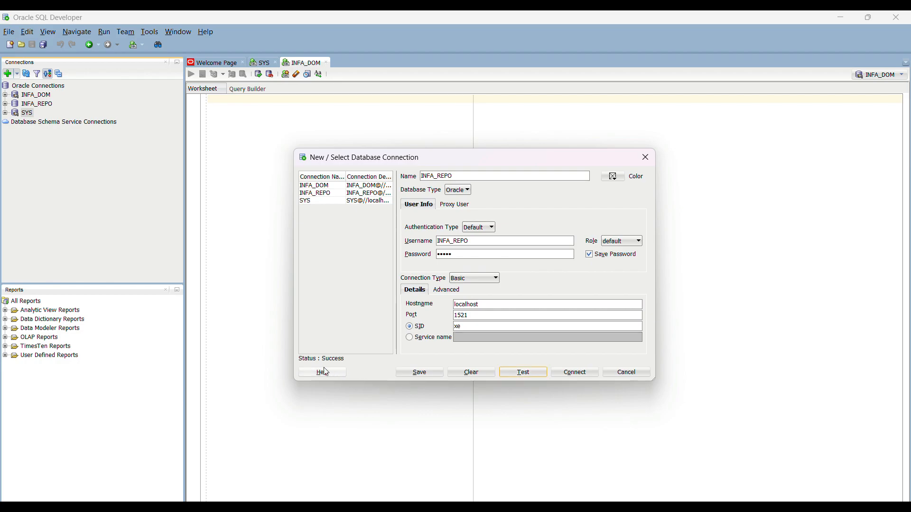
click(578, 375)
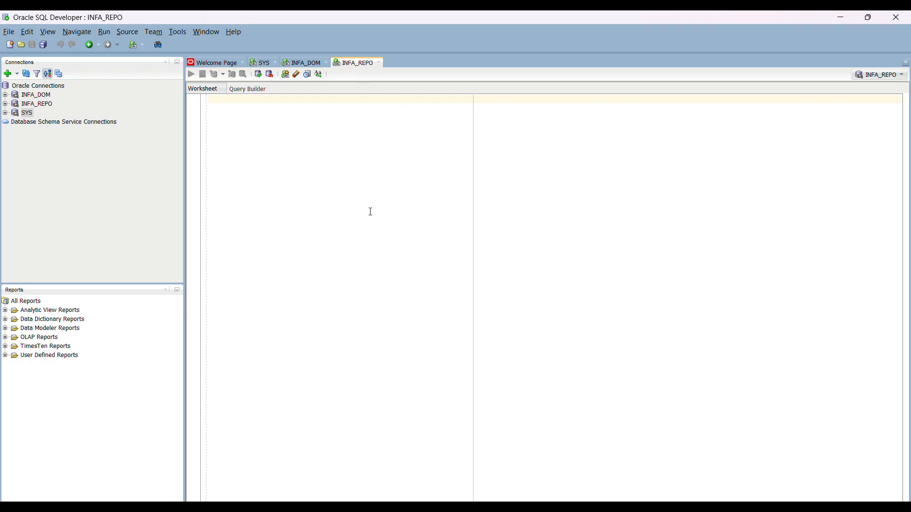
Step: Back in the installer, correct the database user ID to INFA_DOM and enter its password
click(837, 19)
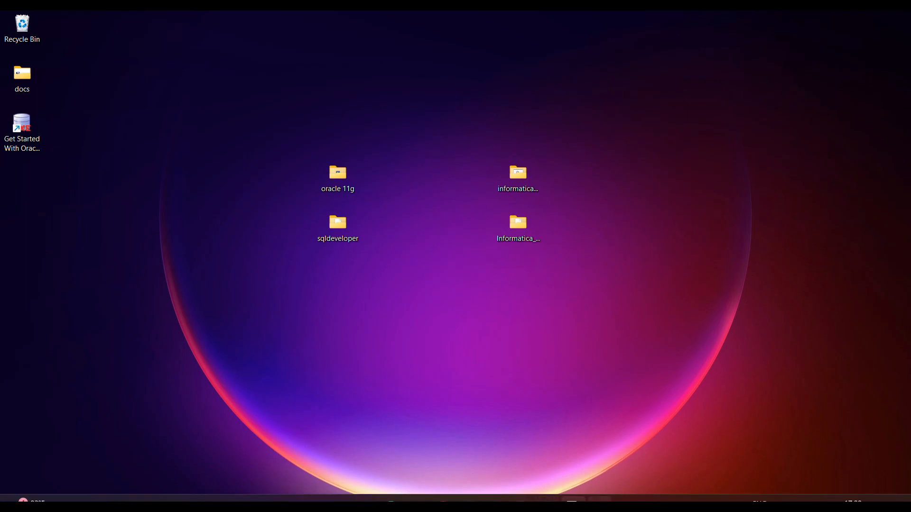
click(599, 499)
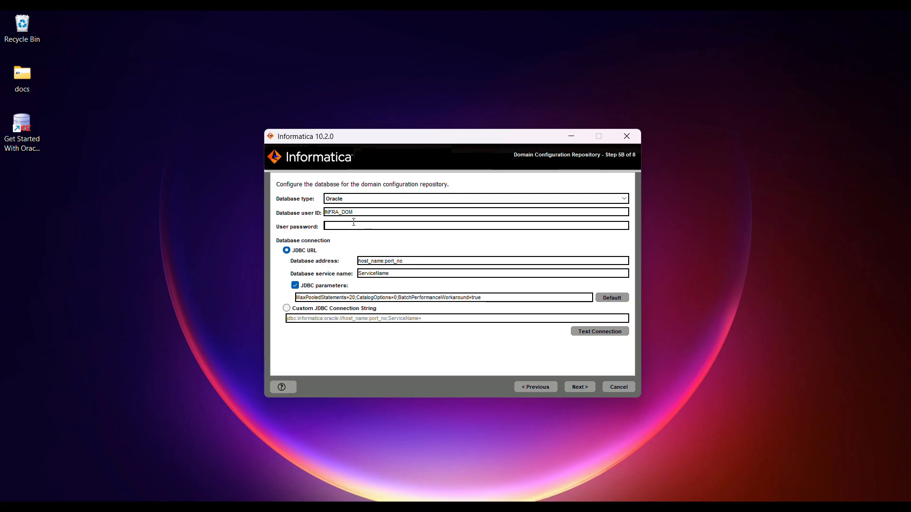
click(336, 213)
key(BackSpace)
key(Tab)
text(•••••)
Step: Set address localhost:1521 and service name xe, then test the connection successfully
double_click(411, 263)
key(BackSpace)
key(BackSpace)
key(BackSpace)
key(BackSpace)
key(BackSpace)
key(BackSpace)
key(BackSpace)
key(BackSpace)
key(BackSpace)
key(BackSpace)
key(BackSpace)
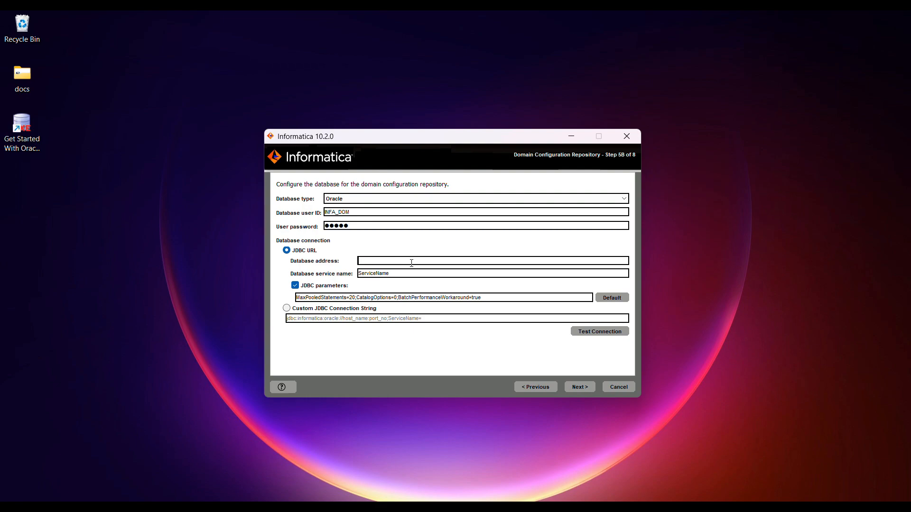
text(localhost:1521)
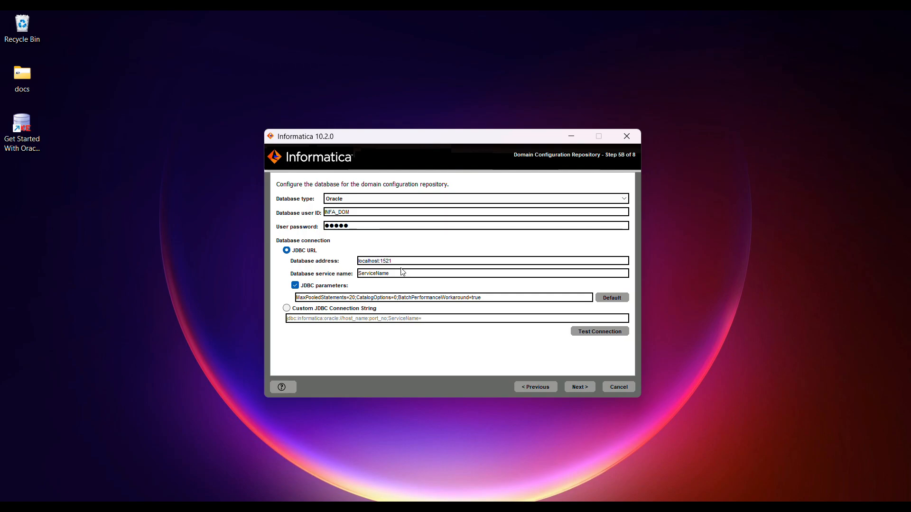
key(BackSpace)
key(BackSpace)
key(BackSpace)
key(BackSpace)
key(BackSpace)
key(BackSpace)
key(BackSpace)
key(BackSpace)
key(BackSpace)
key(BackSpace)
key(BackSpace)
text(xe)
click(588, 335)
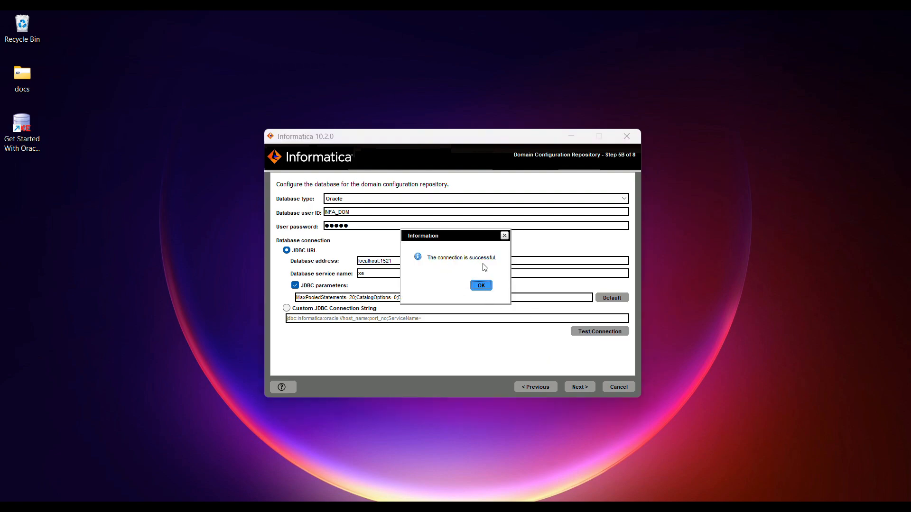
click(483, 287)
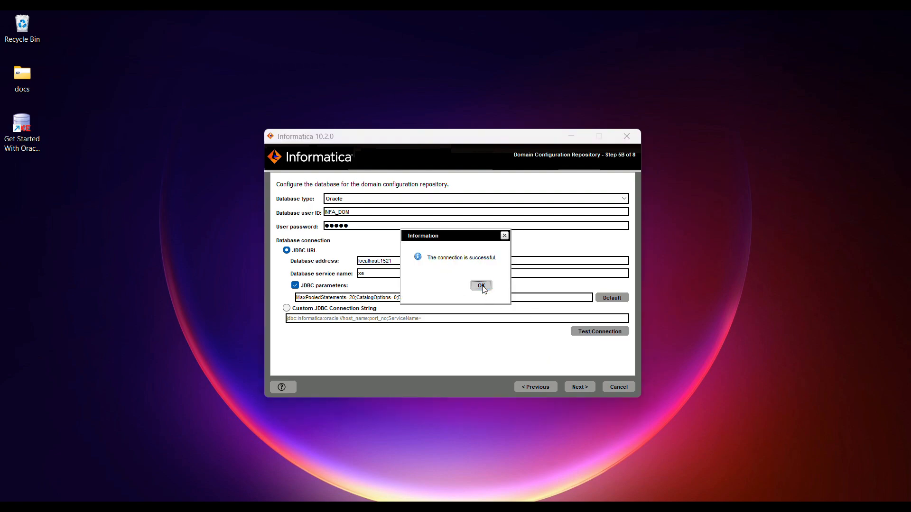
click(575, 388)
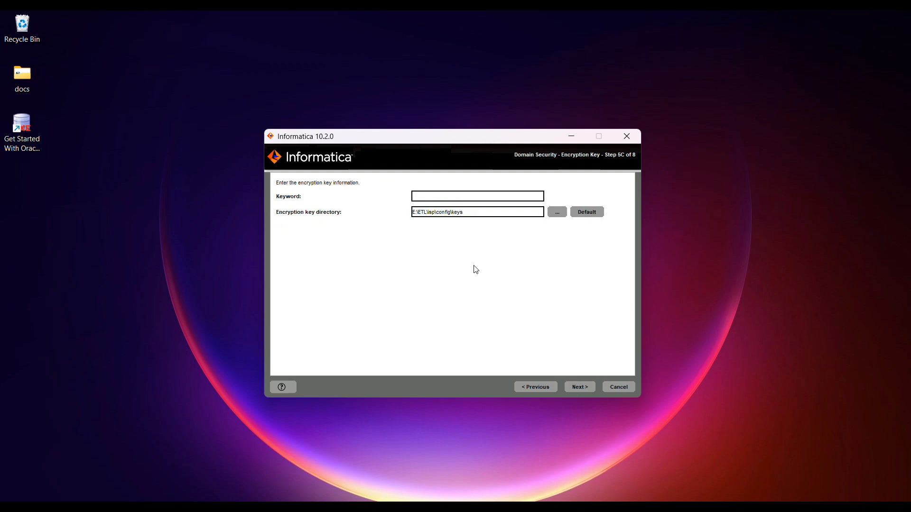
Step: Enter the encryption keyword and acknowledge the encryption key file notice
text(Informatica)
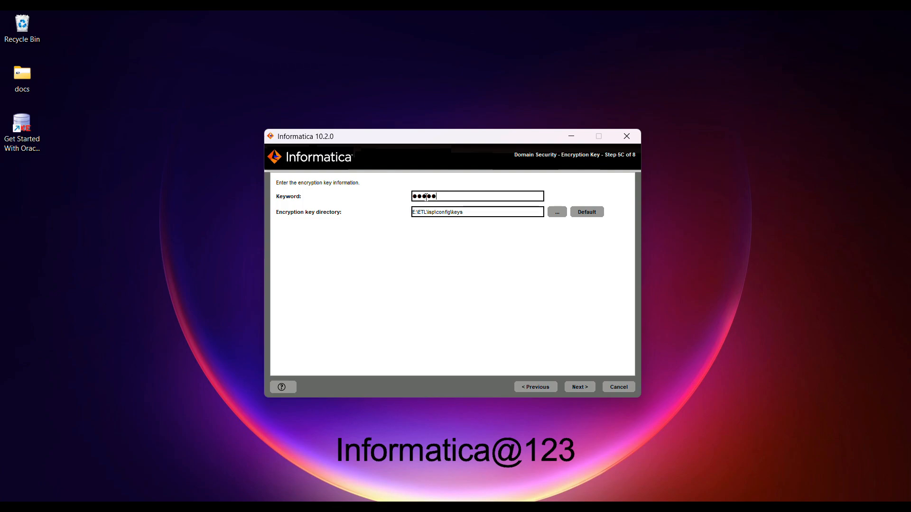
text(@123)
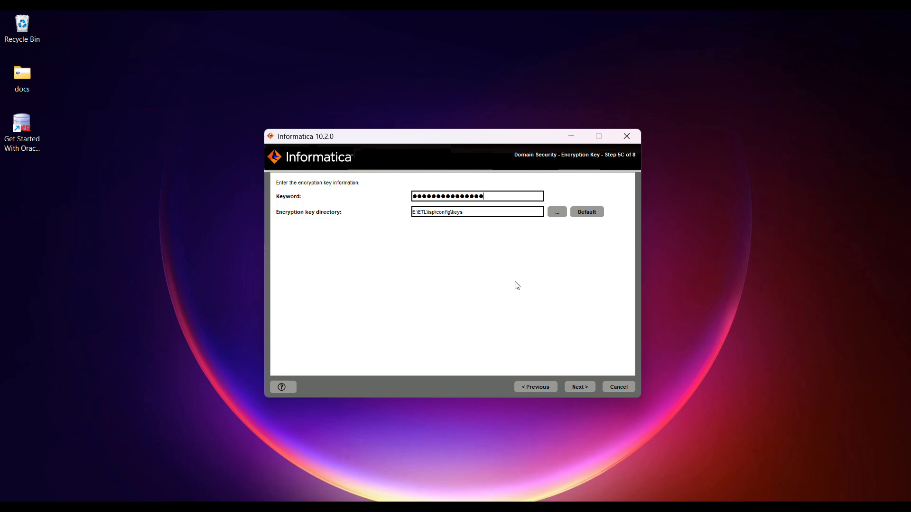
click(579, 387)
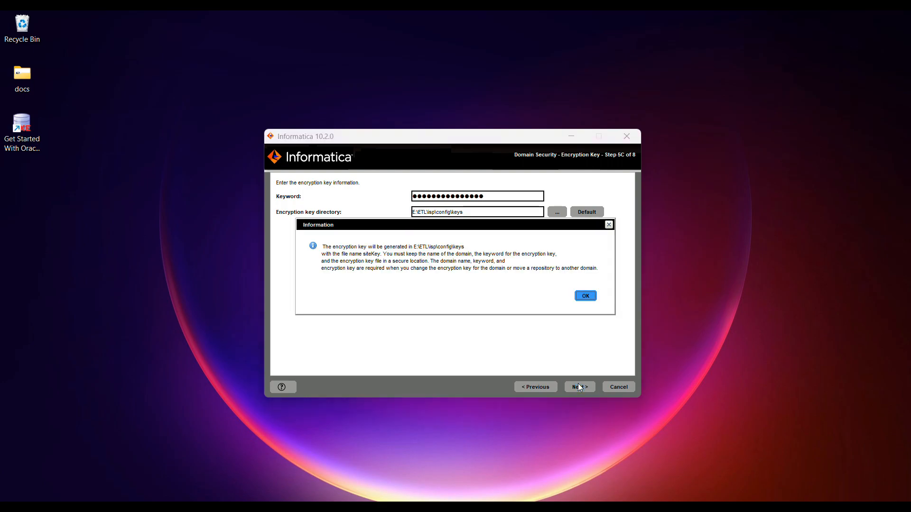
click(587, 297)
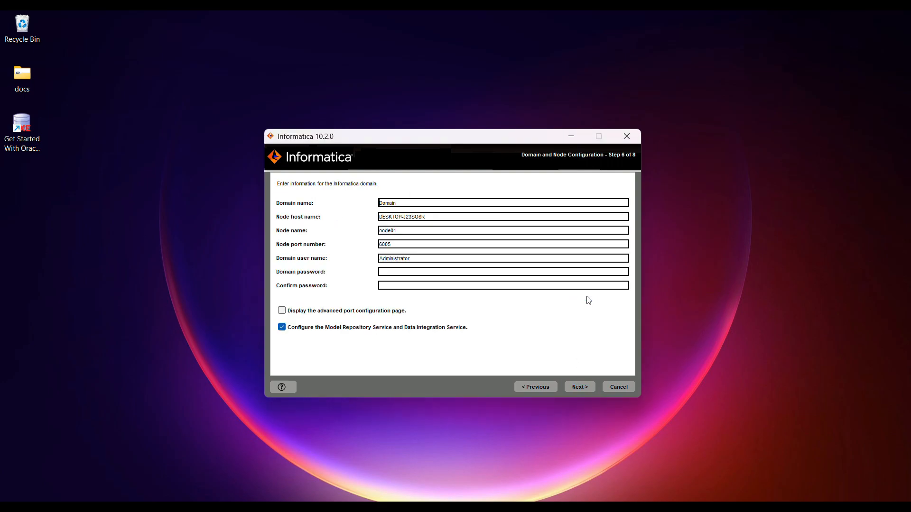
Step: Enter and confirm the domain password and disable Model Repository Service configuration
click(387, 273)
text(******)
click(395, 288)
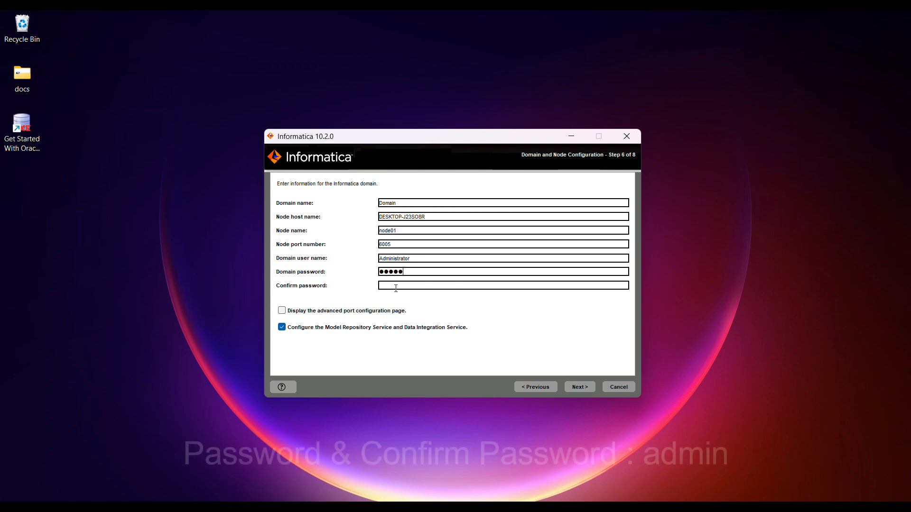
text(admin)
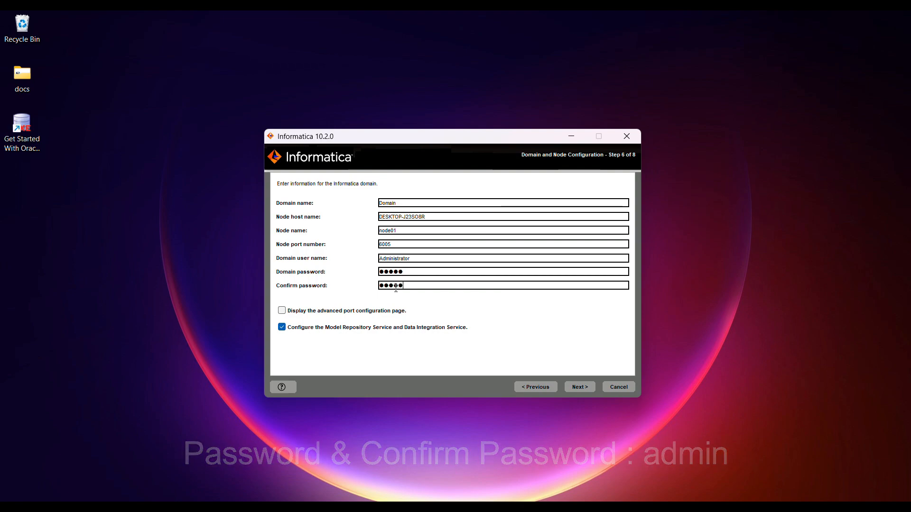
click(285, 329)
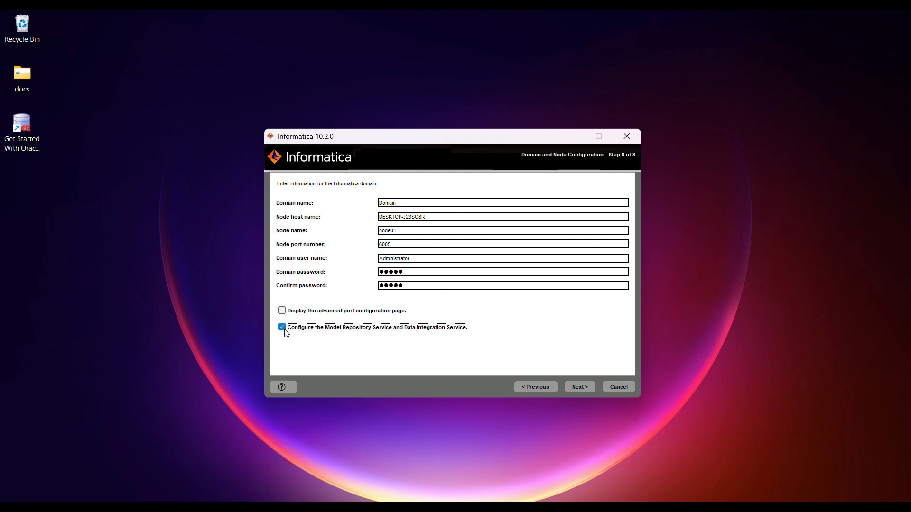
click(580, 388)
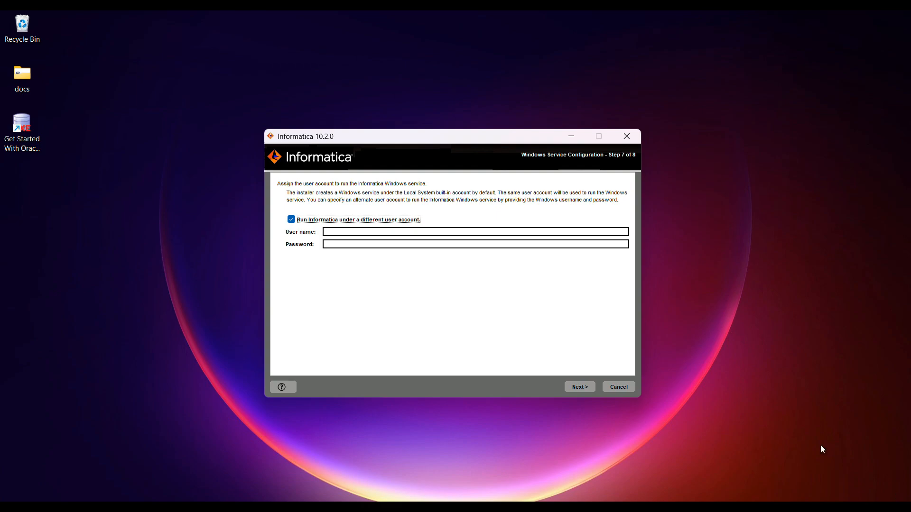
Step: Keep Informatica running under the Local System account and continue the installation
click(291, 219)
click(583, 386)
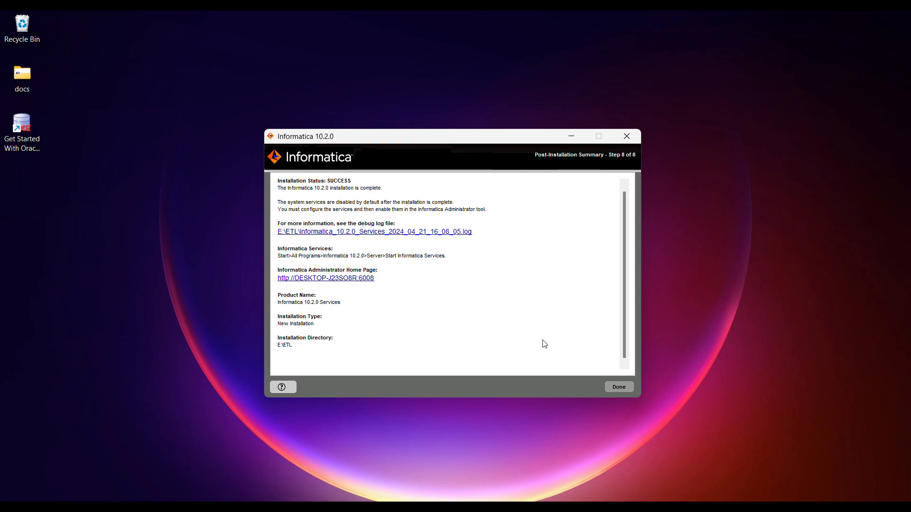
Step: Open the Administrator home page link and proceed past Chrome's unsafe-certificate warning
click(329, 279)
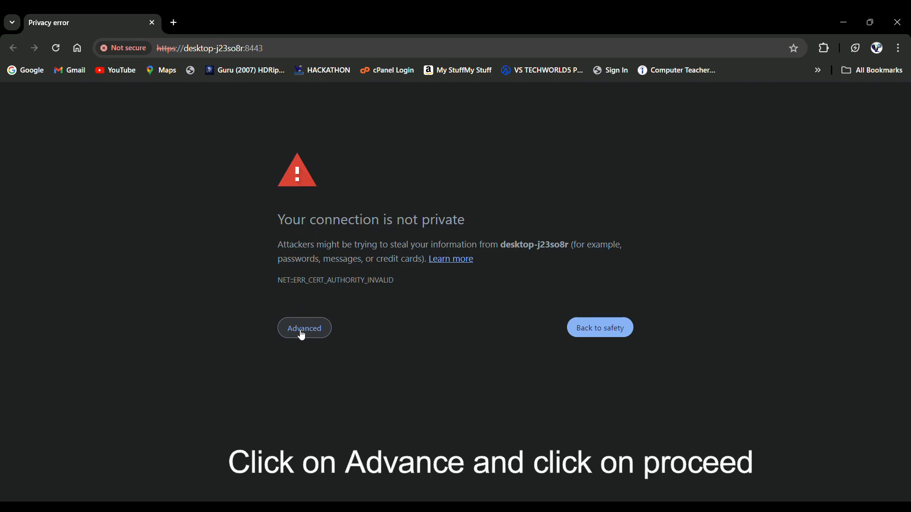
click(302, 332)
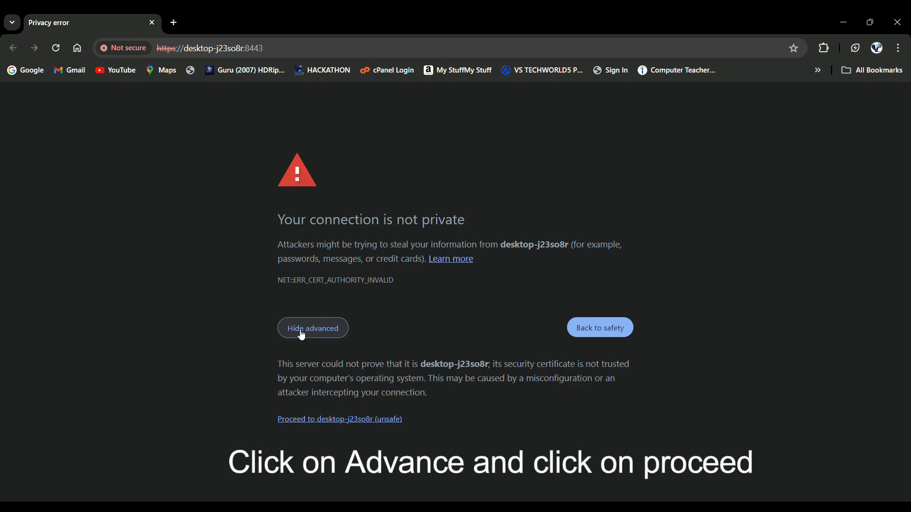
click(324, 422)
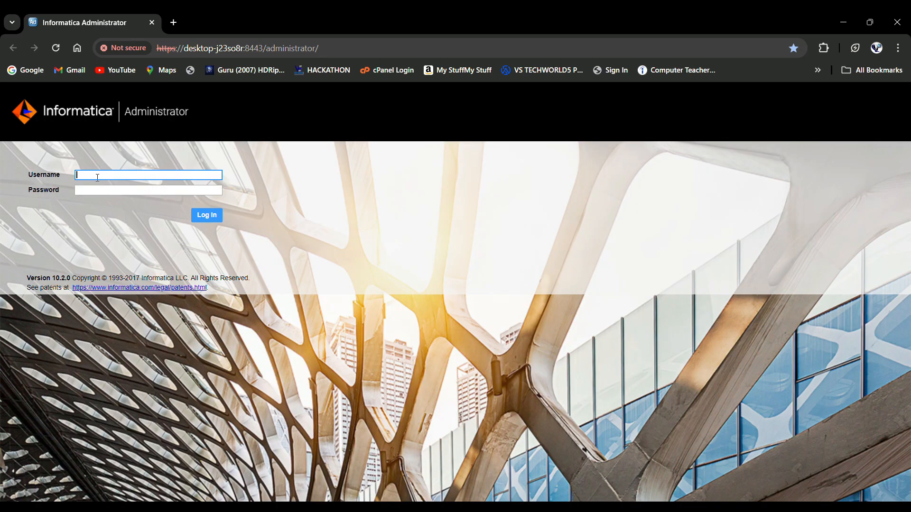
Step: Log in to Informatica Administrator as the Administrator user
text(Ad)
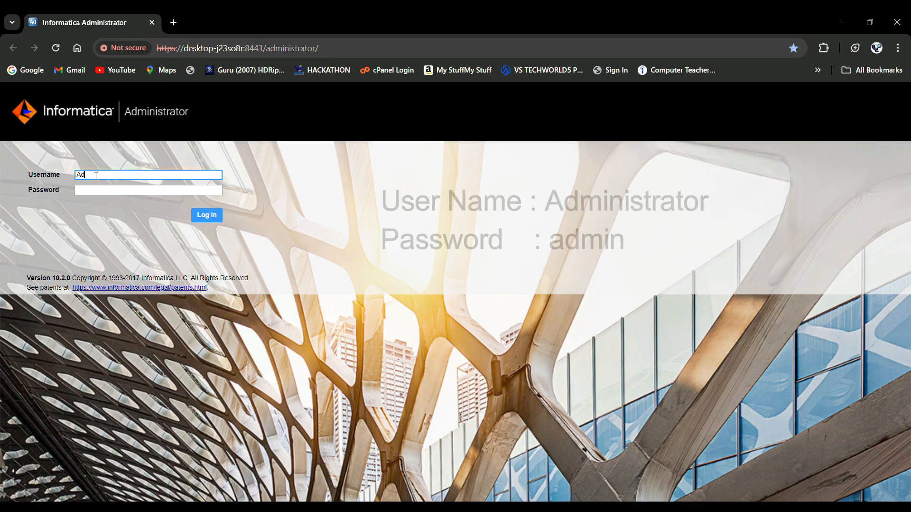
text(ministrator)
key(Tab)
text(admin)
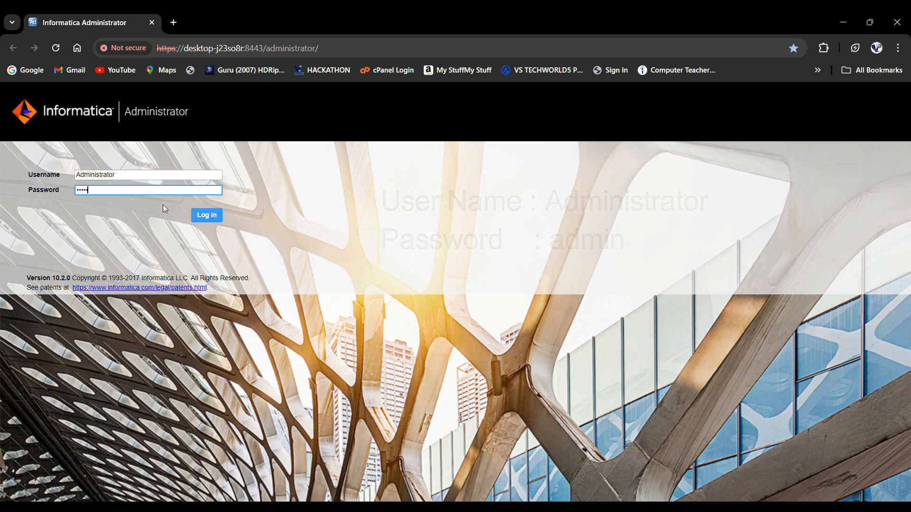
key(Return)
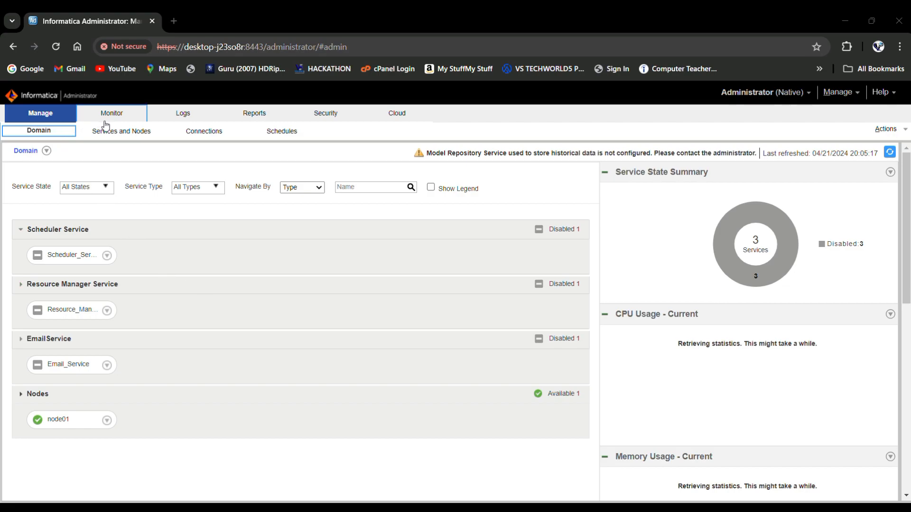
Step: From Services and Nodes, start a new PowerCenter Repository Service
click(127, 139)
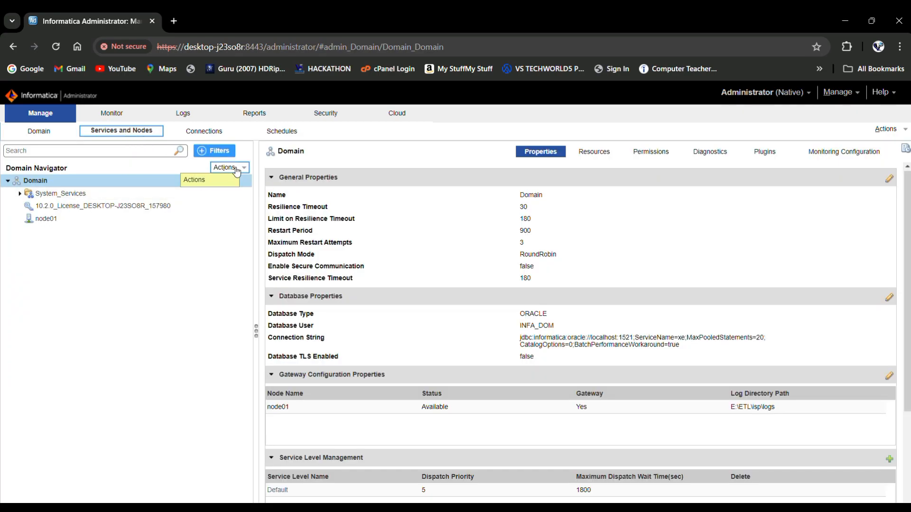
click(237, 170)
mouse_move(234, 179)
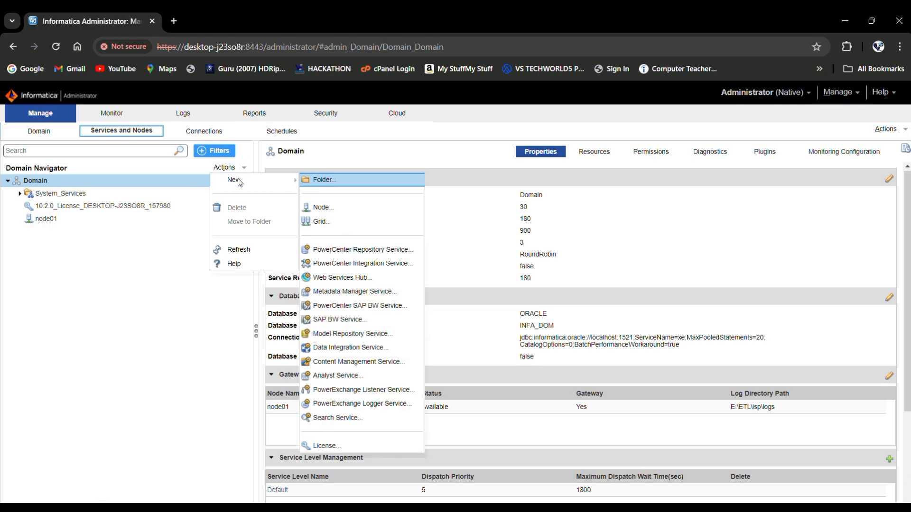
click(338, 250)
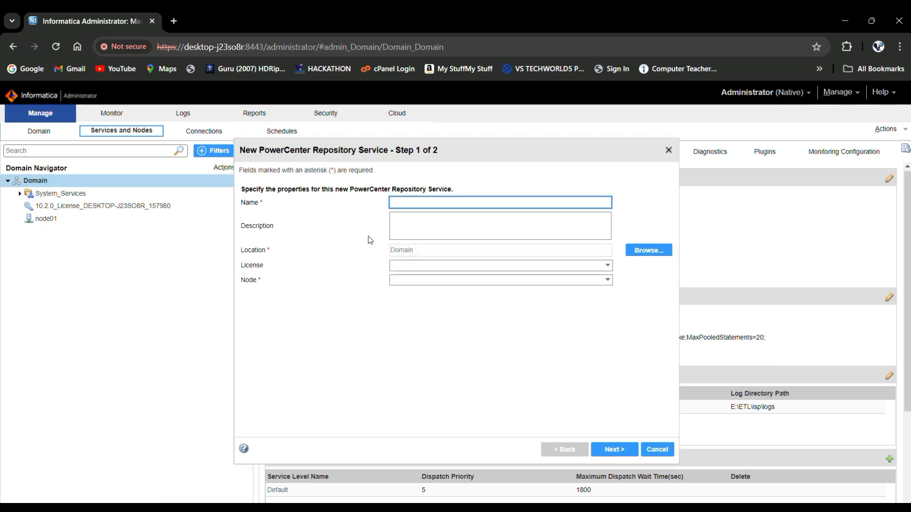
Step: Name the service RepSvp, assign the domain license and node01
text(RepSvc)
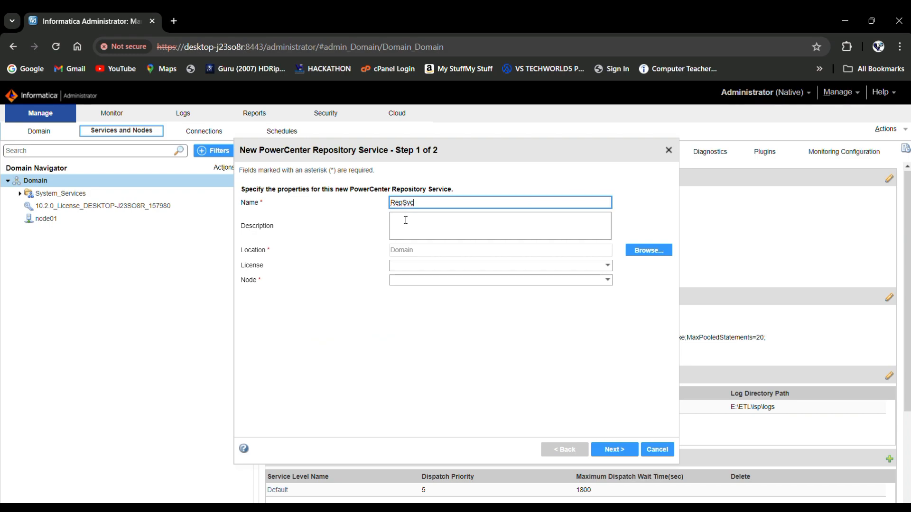
key(BackSpace)
text(vp)
click(410, 266)
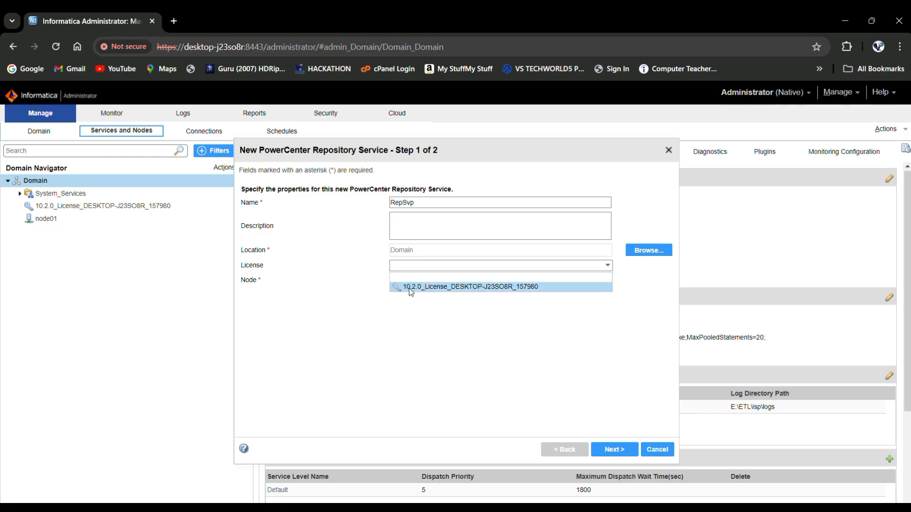
click(409, 288)
click(409, 284)
click(409, 295)
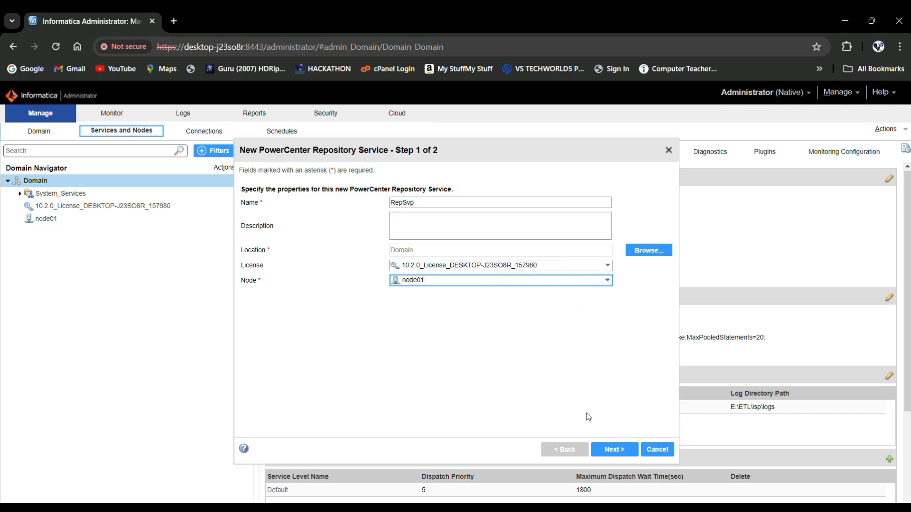
click(623, 450)
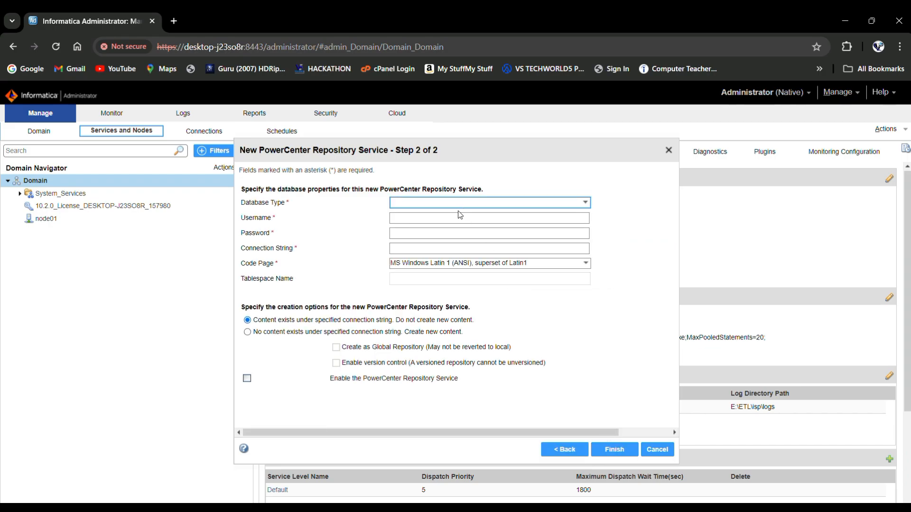
Step: Set the repository database to Oracle, user INFA_REPO with password, connection string xe
click(417, 207)
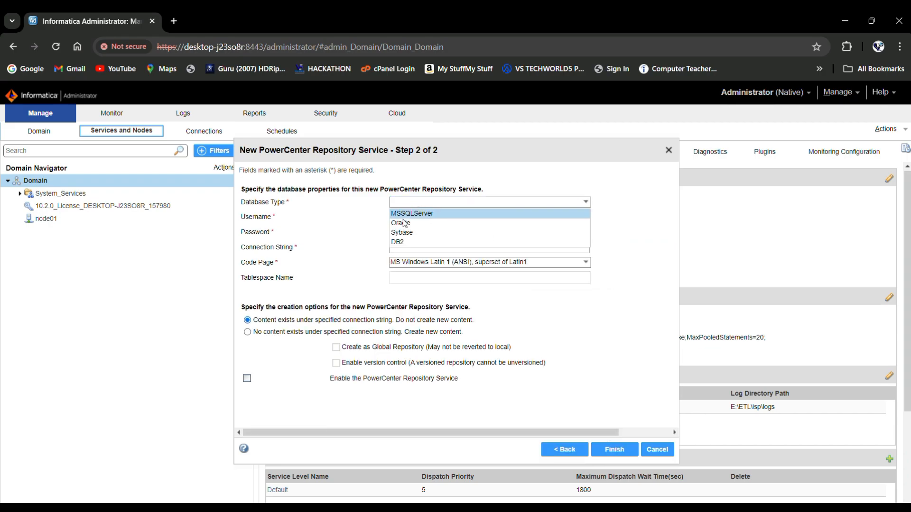
click(404, 221)
click(404, 222)
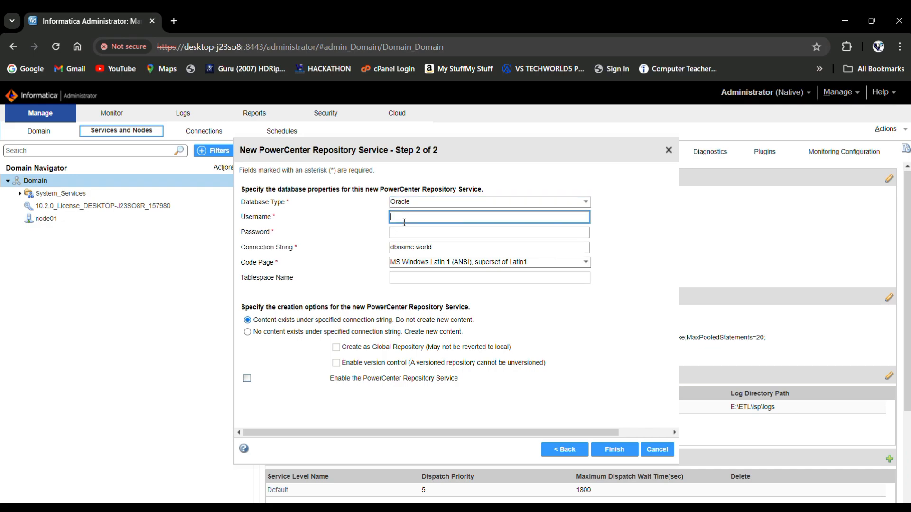
text(INFA_REPO)
click(411, 235)
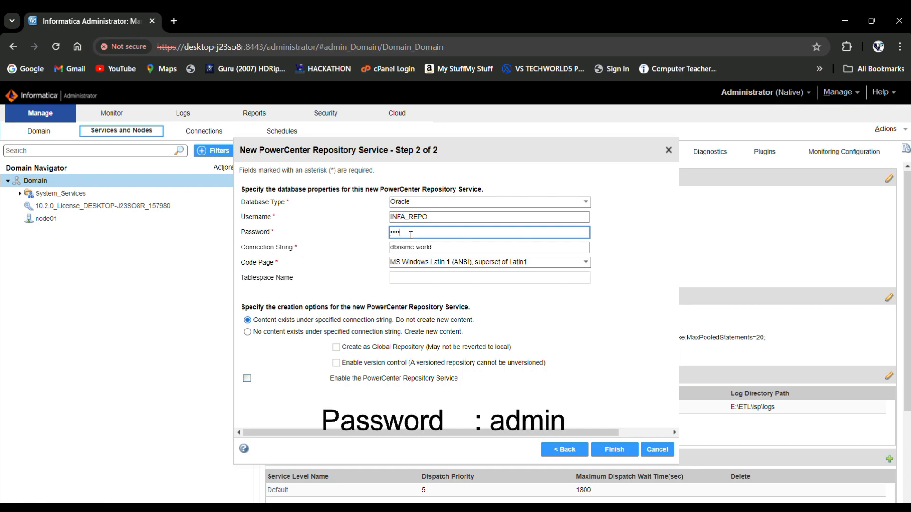
key(Tab)
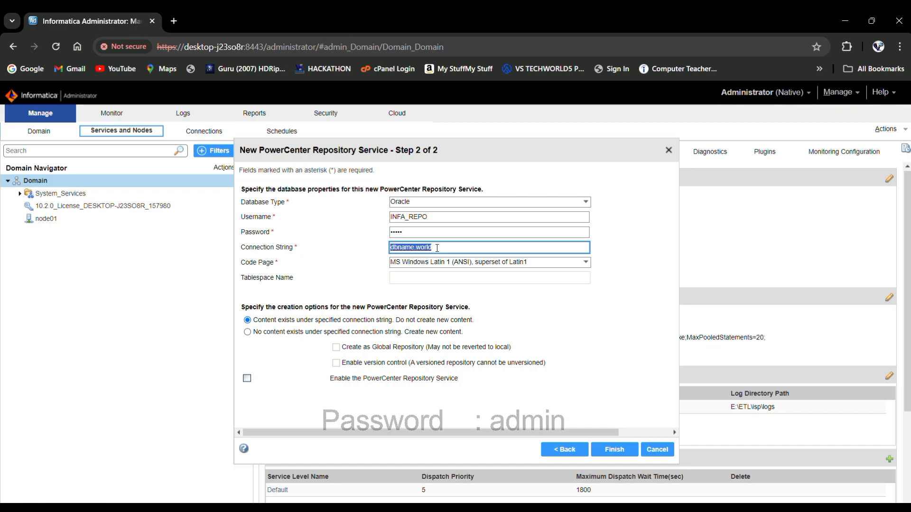
text(xe)
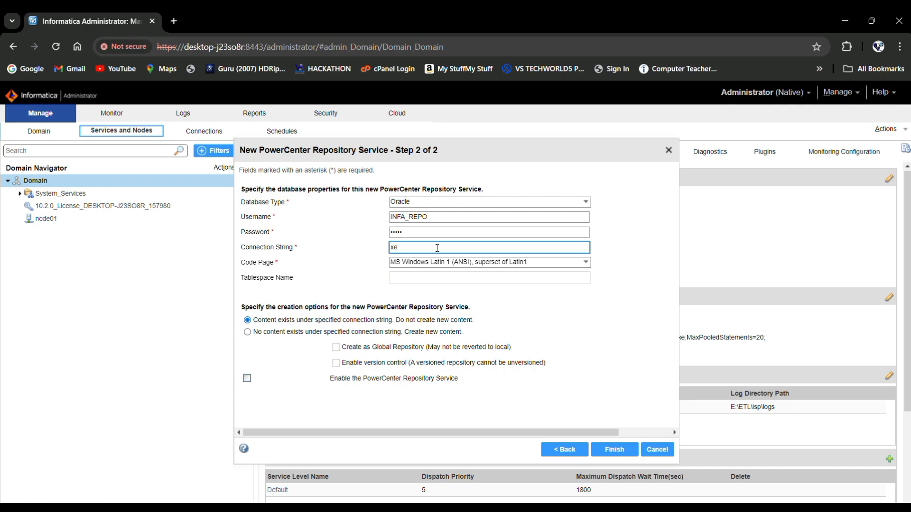
Step: Choose new repository content, enable version control, and finish creating RepSvp
click(247, 332)
click(336, 363)
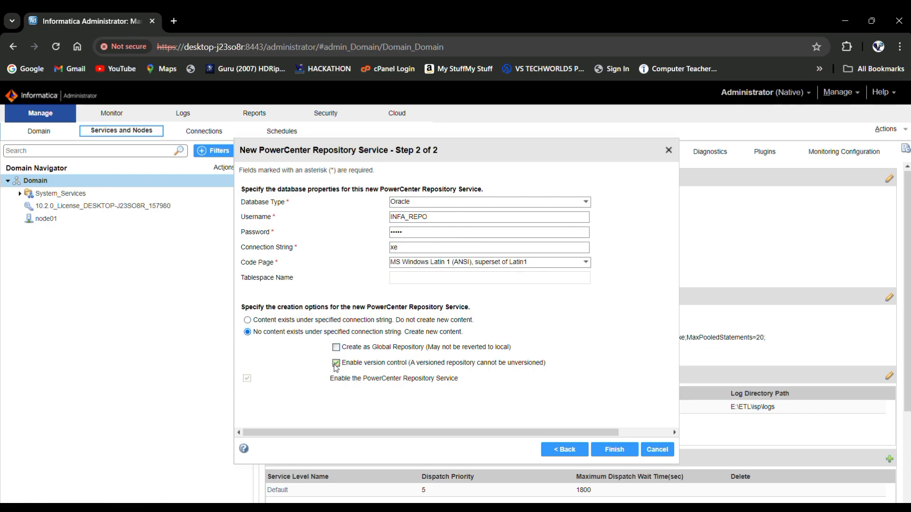
click(615, 450)
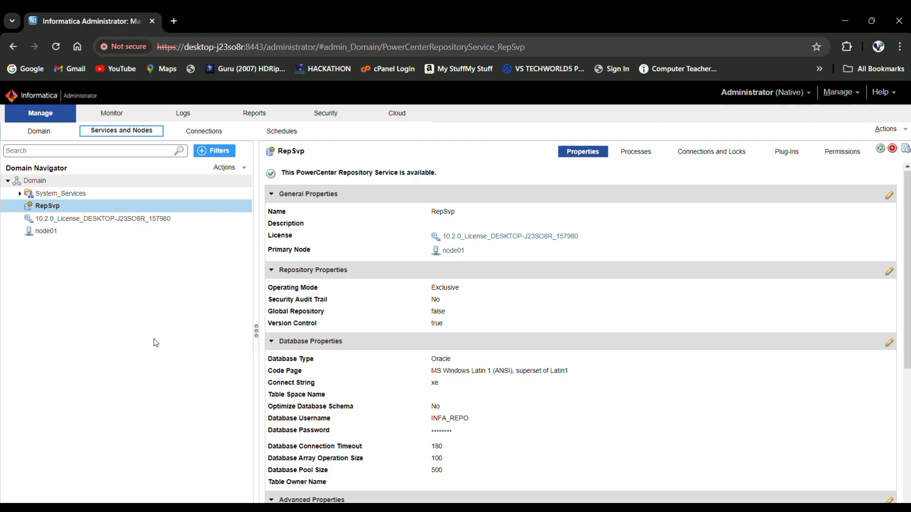
Step: Change RepSvp's operating mode from Exclusive to Normal and accept the service restart
click(889, 272)
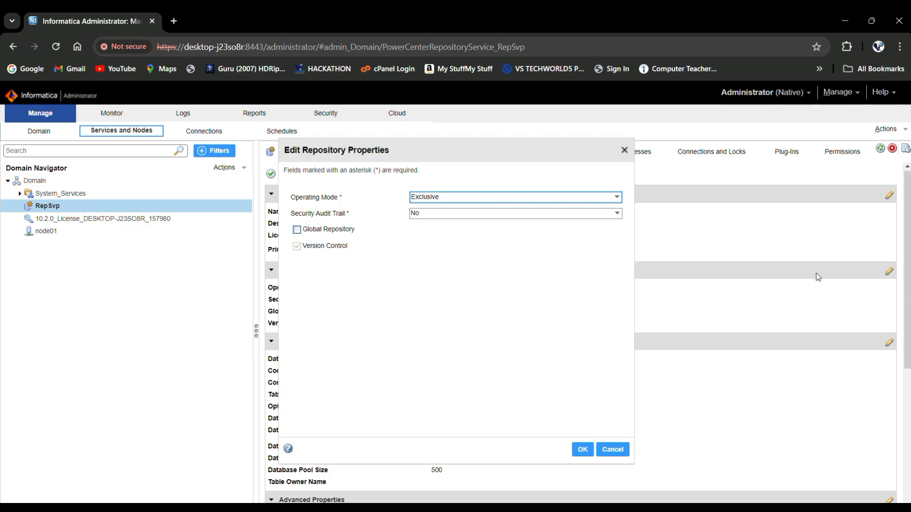
click(510, 200)
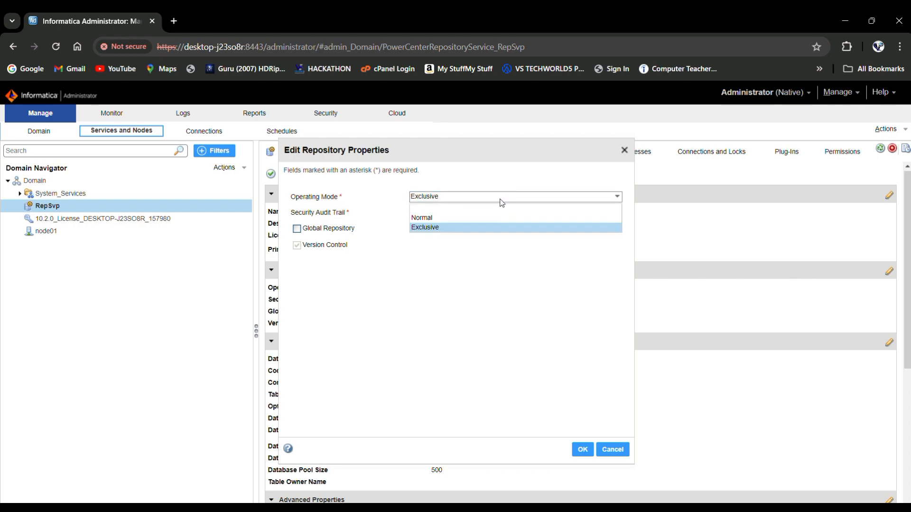
click(473, 216)
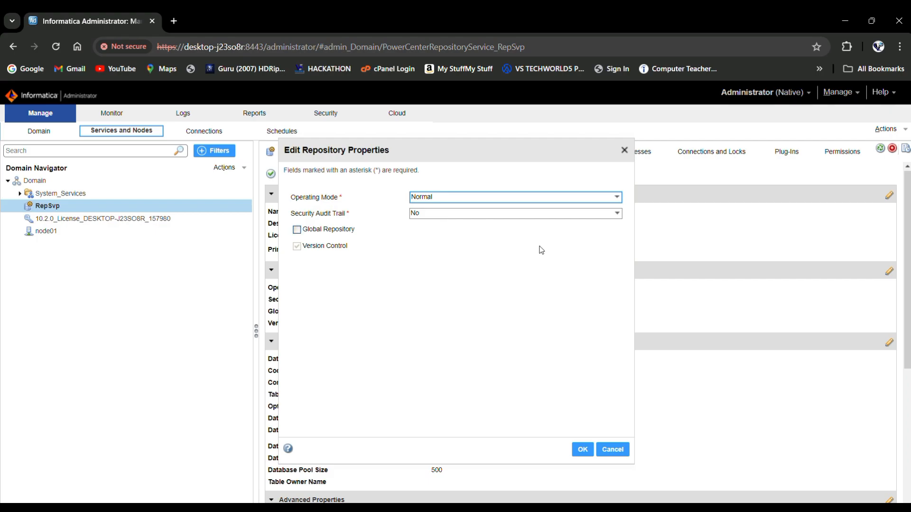
click(584, 450)
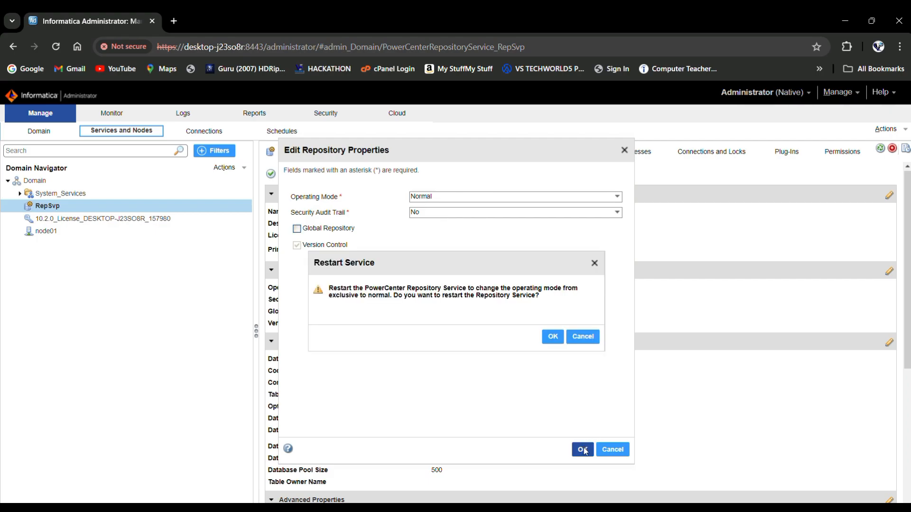
click(553, 338)
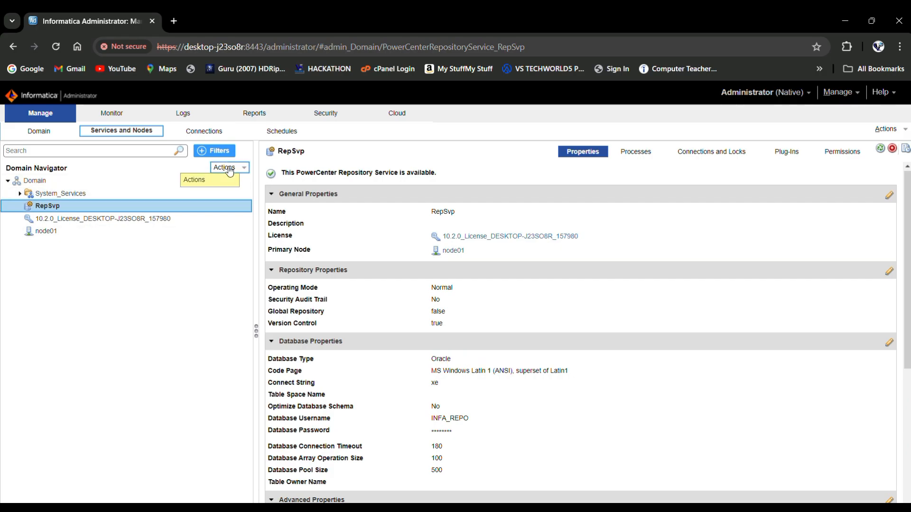
Step: Start creating a new PowerCenter Integration Service under the Domain
click(229, 168)
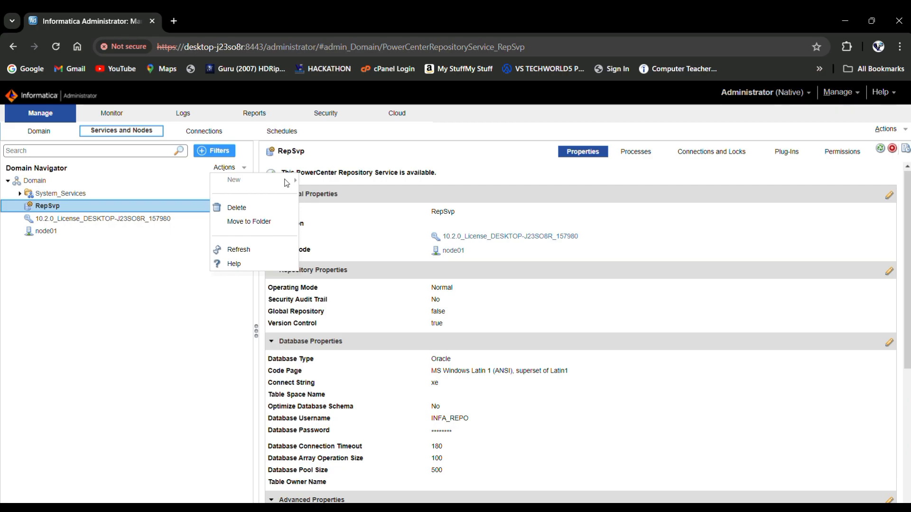
click(223, 168)
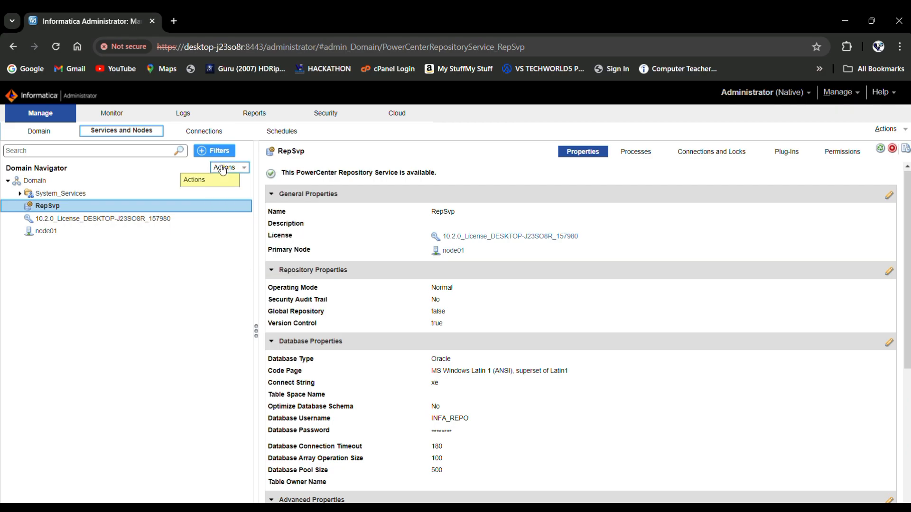
click(223, 169)
click(230, 169)
click(231, 169)
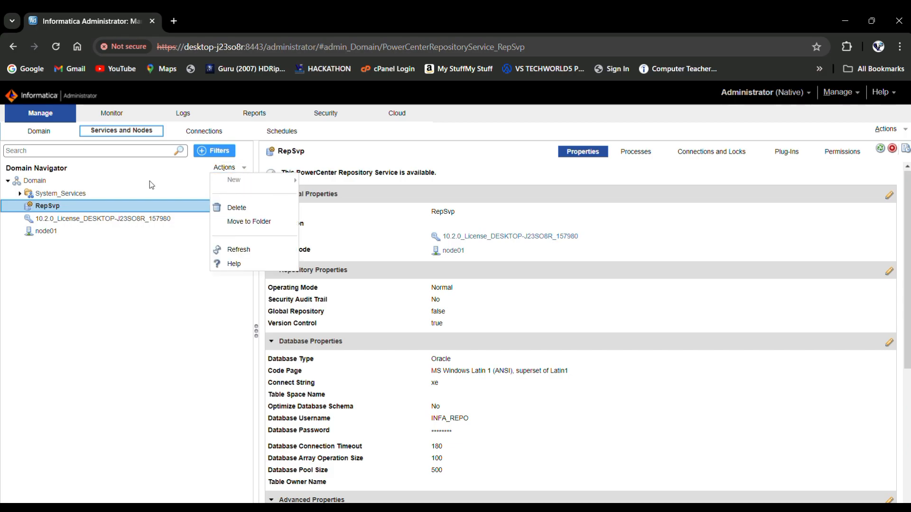
click(33, 182)
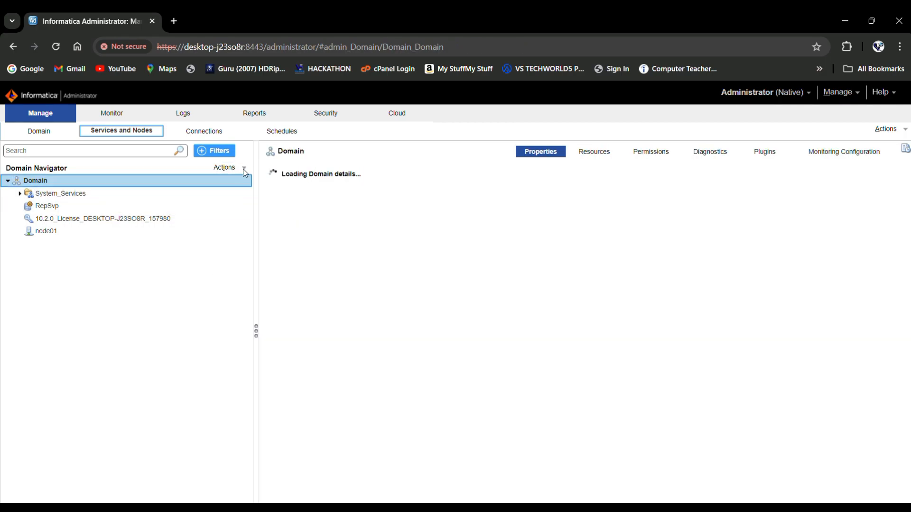
click(235, 169)
mouse_move(240, 179)
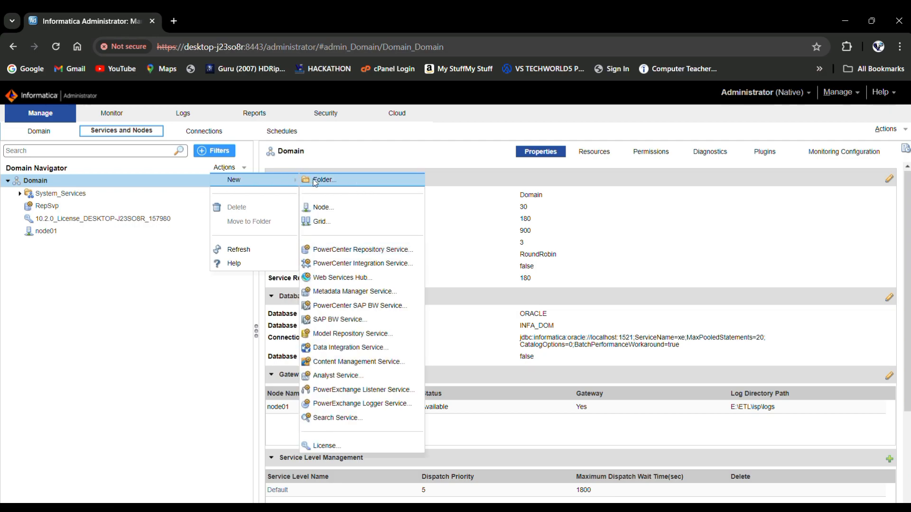
click(330, 265)
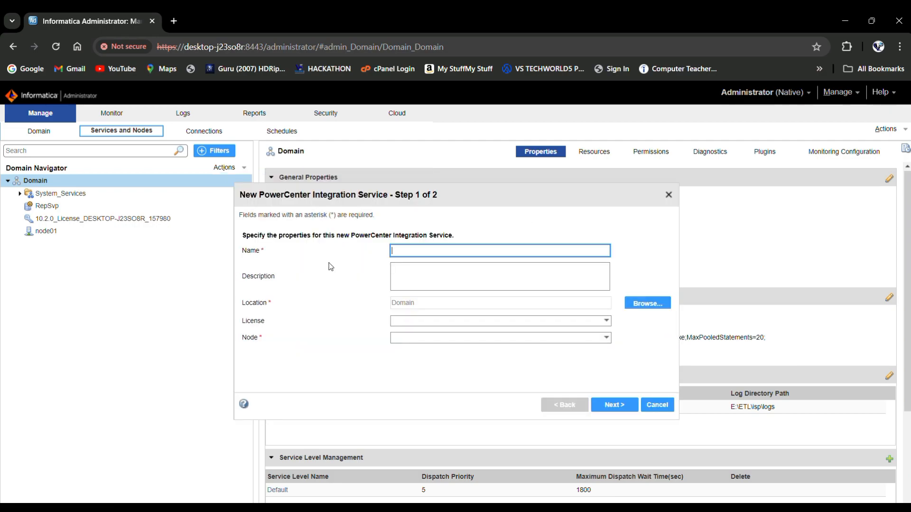
Step: Name the service IntSvc, assign the domain licence and node01, then choose RepSvp as repository
text(IntSvc)
click(427, 321)
click(417, 340)
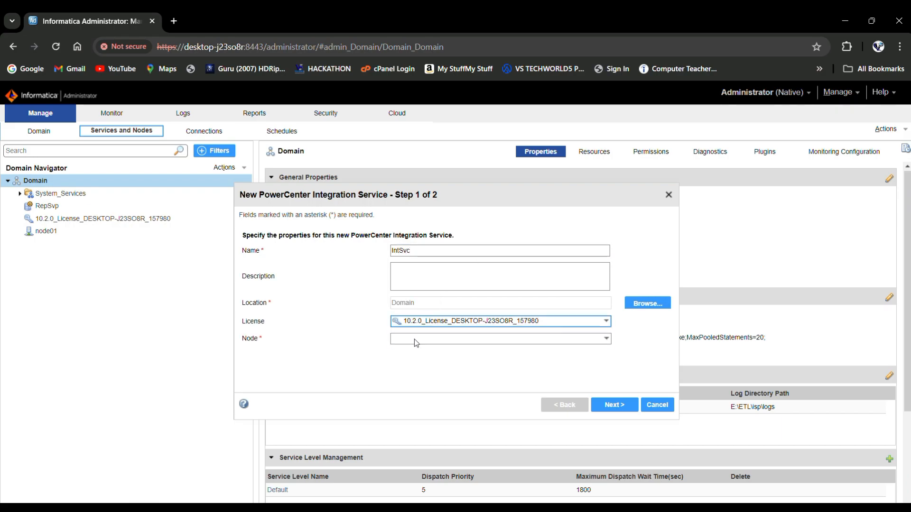
click(425, 339)
click(423, 339)
click(423, 339)
click(422, 358)
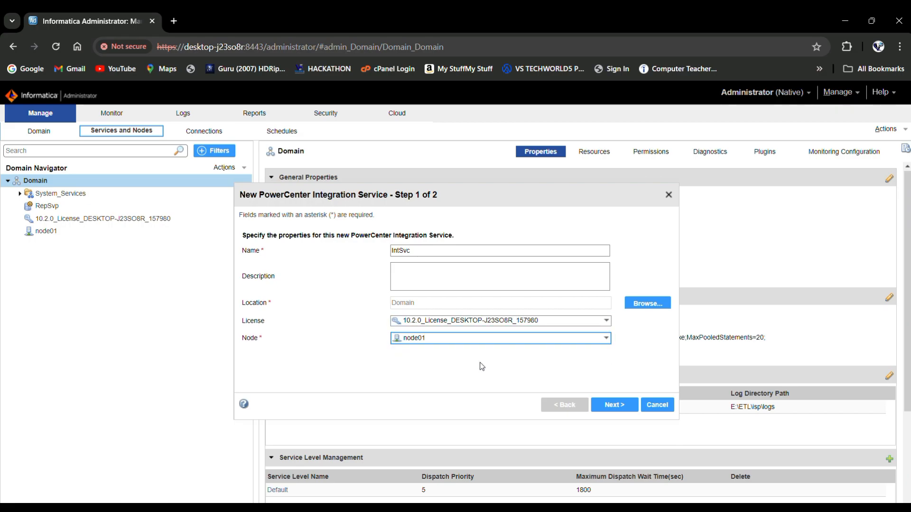
click(611, 406)
click(403, 250)
click(407, 273)
click(407, 270)
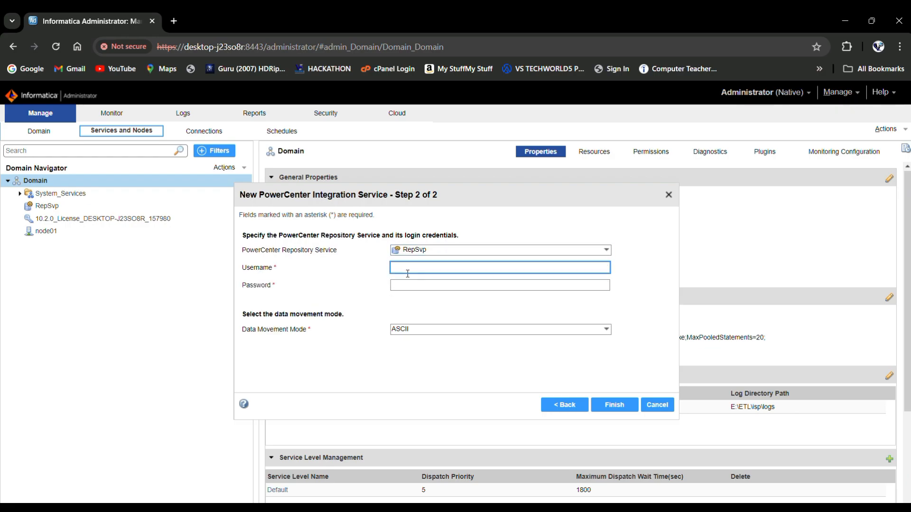
Step: Enter the repository username and password and keep ASCII data movement mode
text(Administrator)
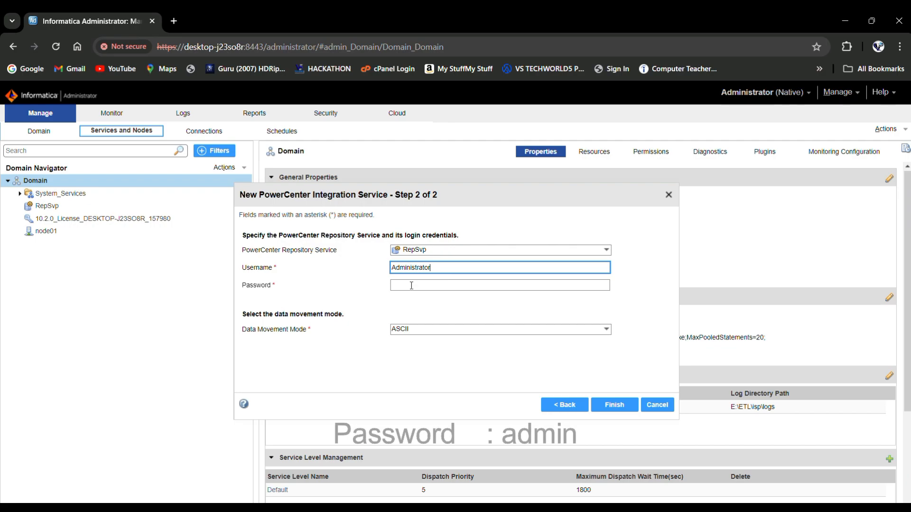
click(411, 285)
text(admin)
click(412, 329)
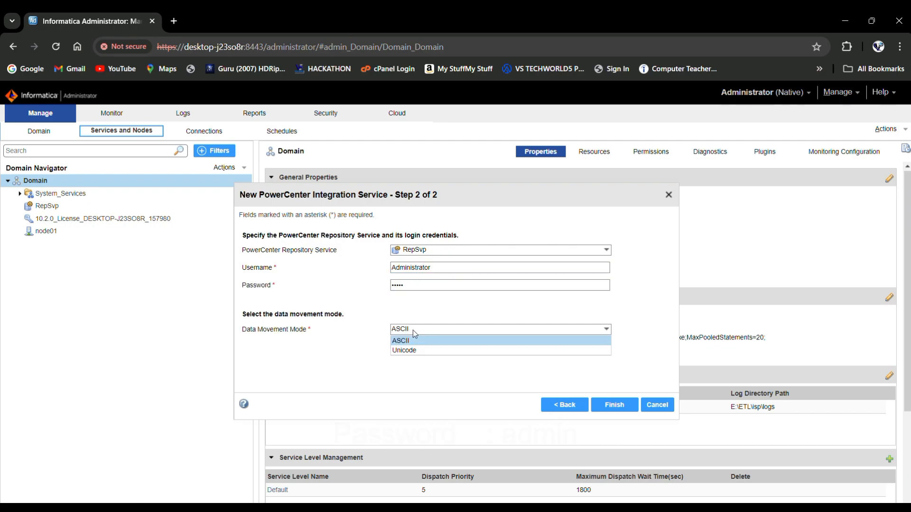
click(413, 331)
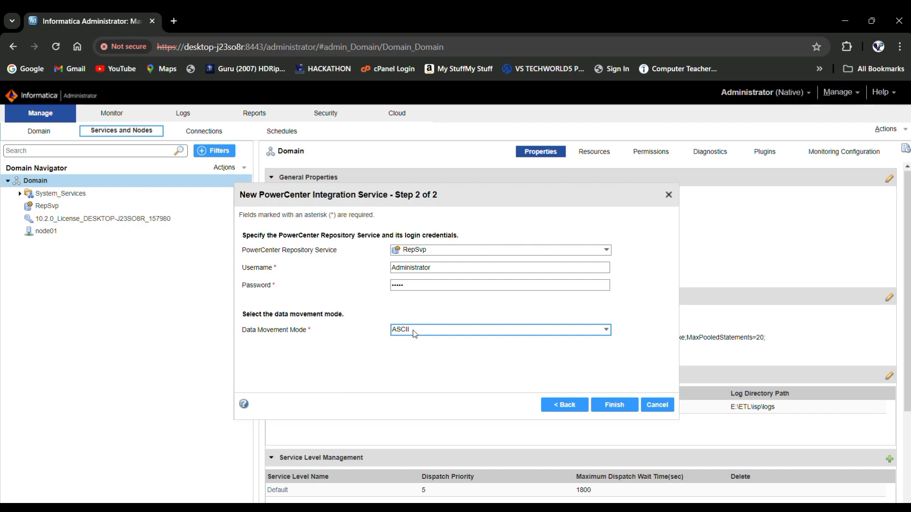
Step: Finish creating IntSvc, dismiss the browser's password warning, and accept node01's default code page
click(612, 411)
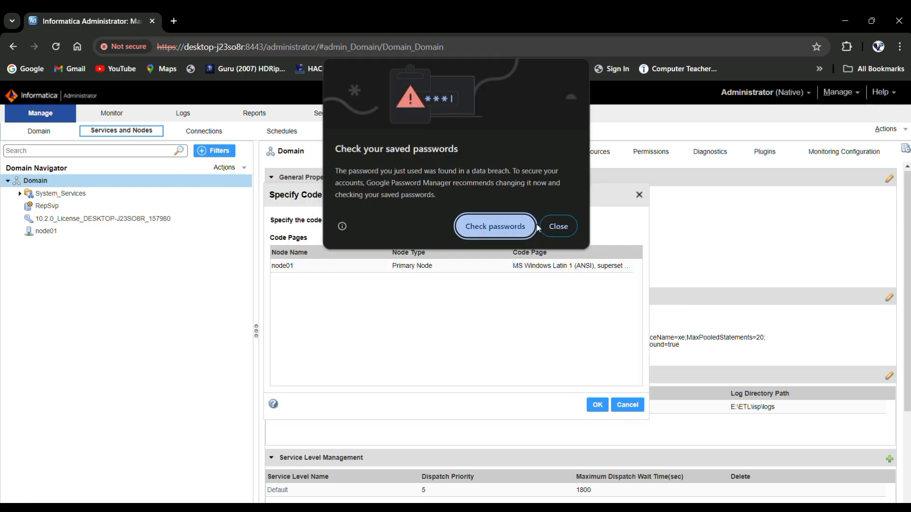
click(556, 226)
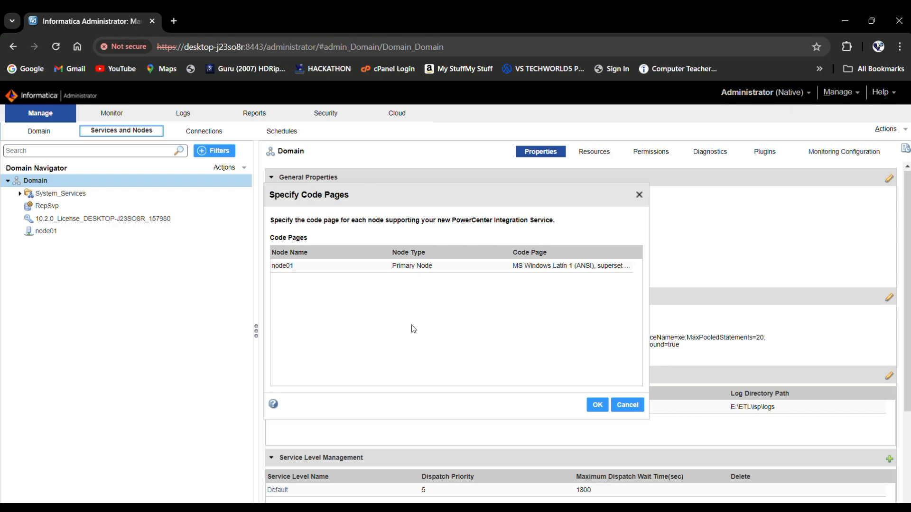
click(598, 406)
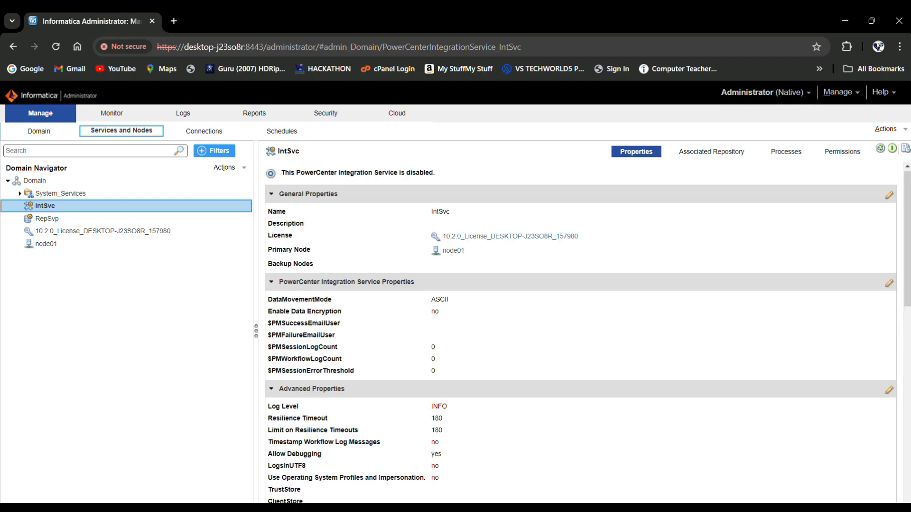
Step: Enable IntSvc, then close the Informatica installer's post-installation summary
click(892, 149)
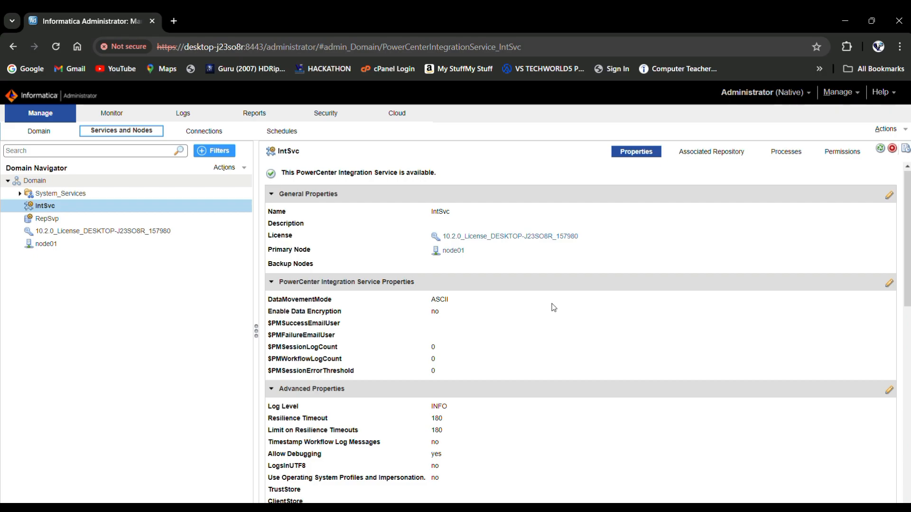
click(844, 20)
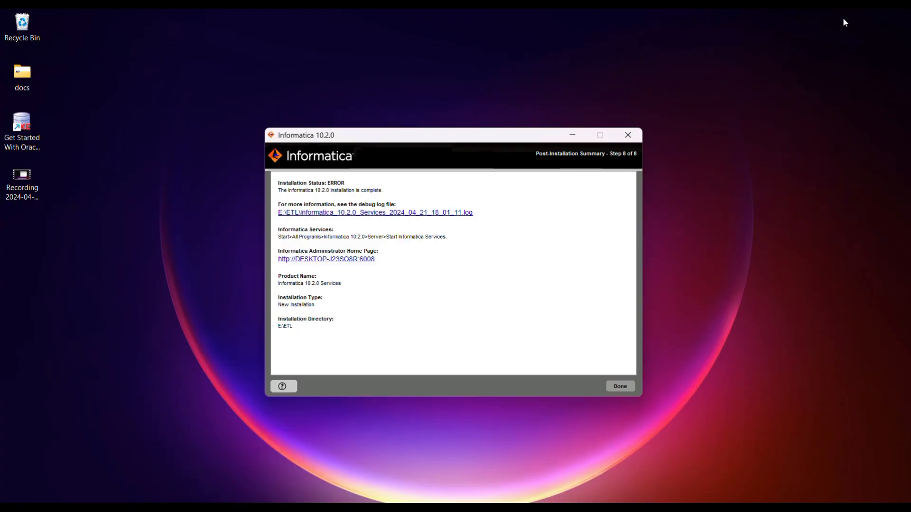
click(629, 385)
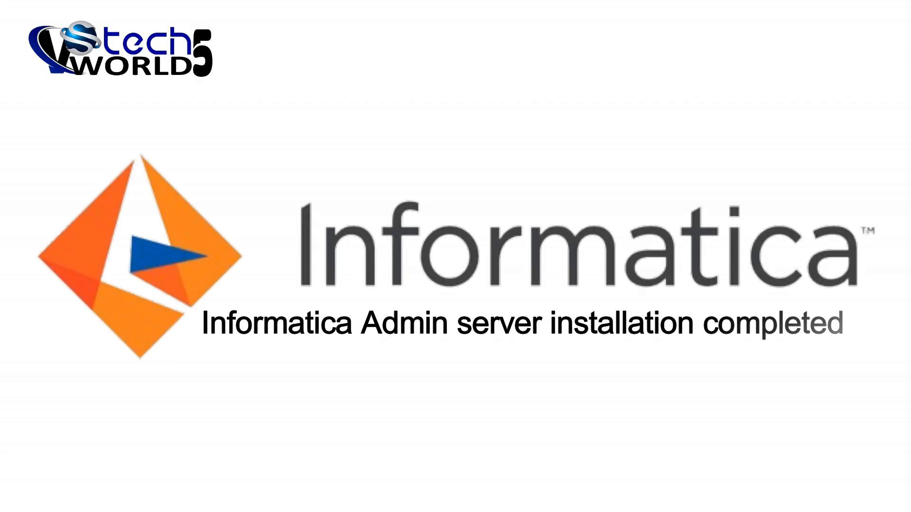